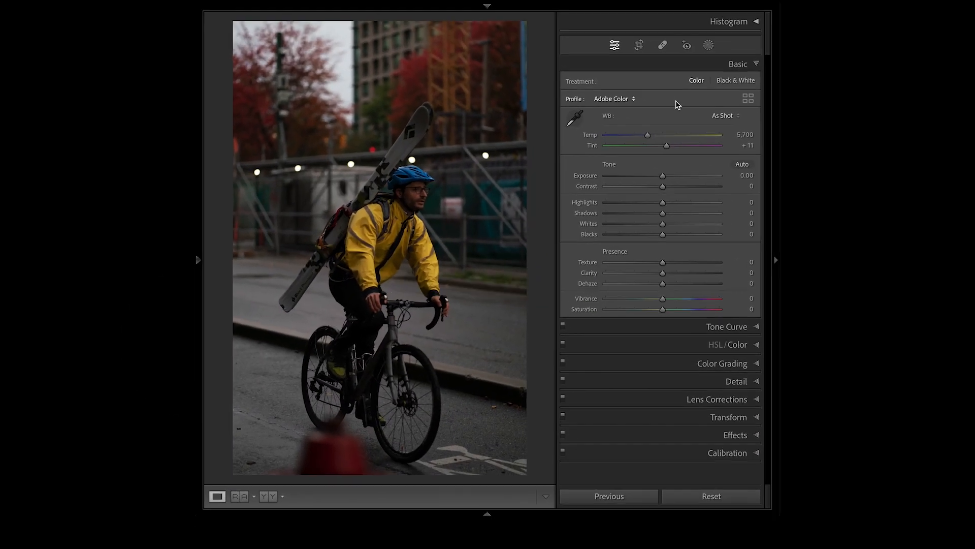
# Set the photo's Shadows to +91 and Highlights to −26 in the basic tone adjustments.
pyautogui.moveTo(663, 214); pyautogui.dragTo(719, 218)
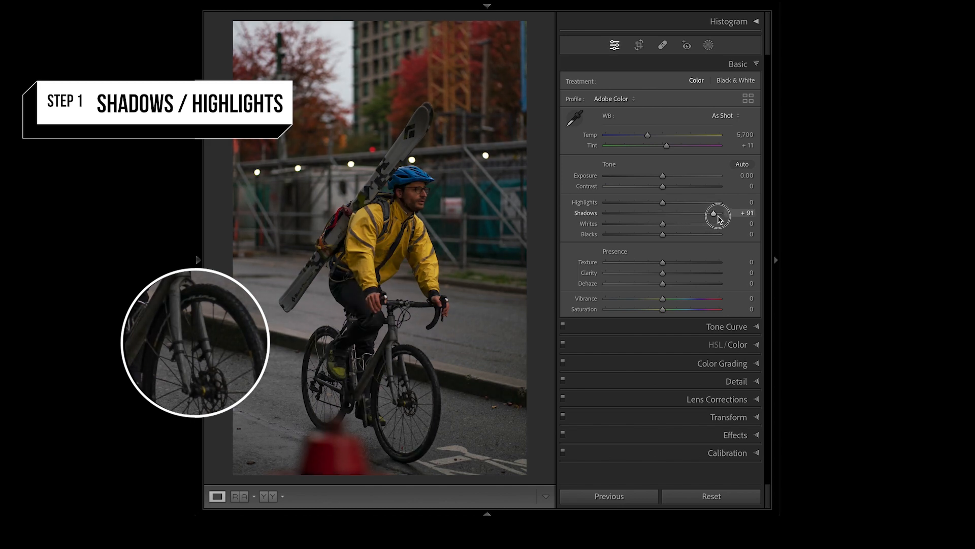
pyautogui.moveTo(663, 203); pyautogui.dragTo(646, 207)
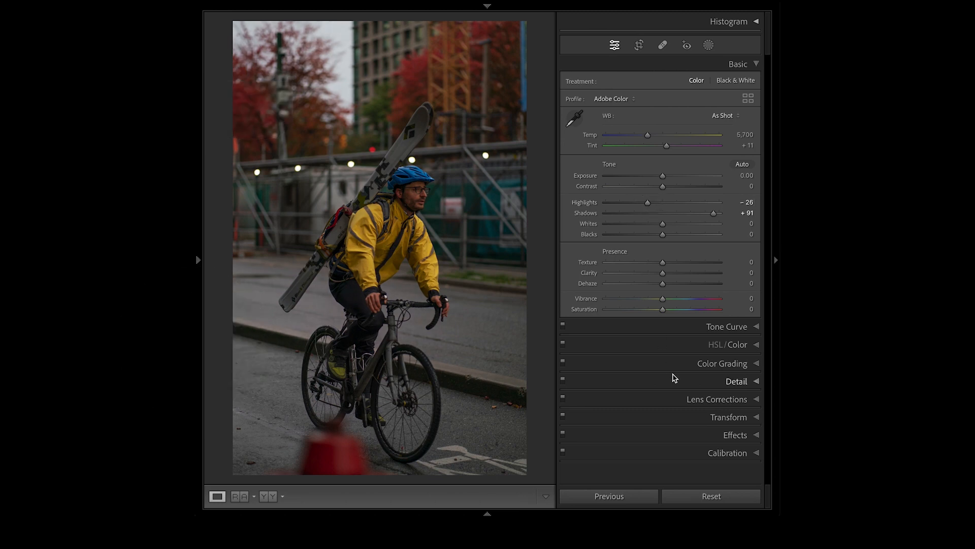
# Shape the blue channel tone curve into an S with a 128 midpoint, lowered shadows and highlights raised from 190 to 200.
pyautogui.click(676, 329)
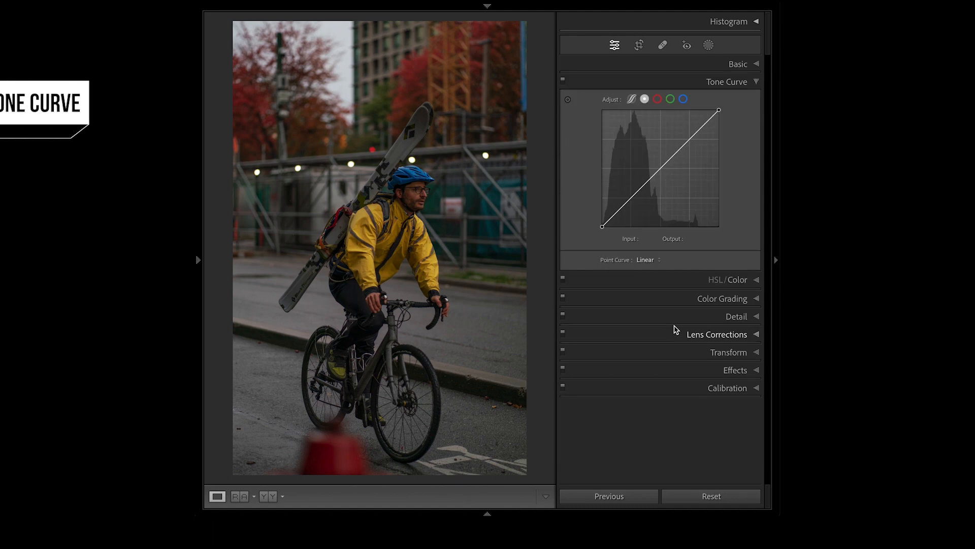
pyautogui.click(683, 100)
pyautogui.click(661, 167)
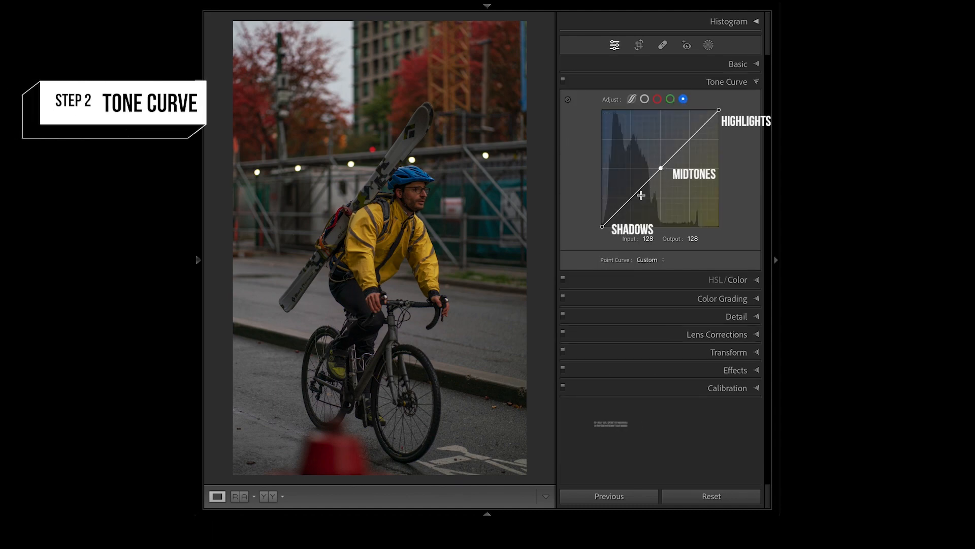
pyautogui.moveTo(631, 200); pyautogui.dragTo(632, 209)
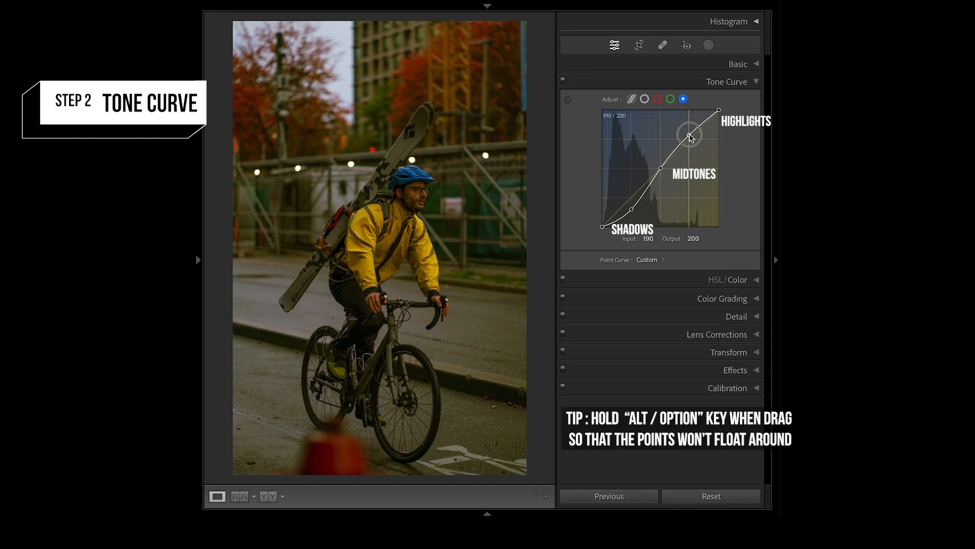
# Shape the green channel curve into an S with a 128 midpoint, lowered shadows and highlights raised from 191 to 204.
pyautogui.click(670, 98)
pyautogui.click(661, 167)
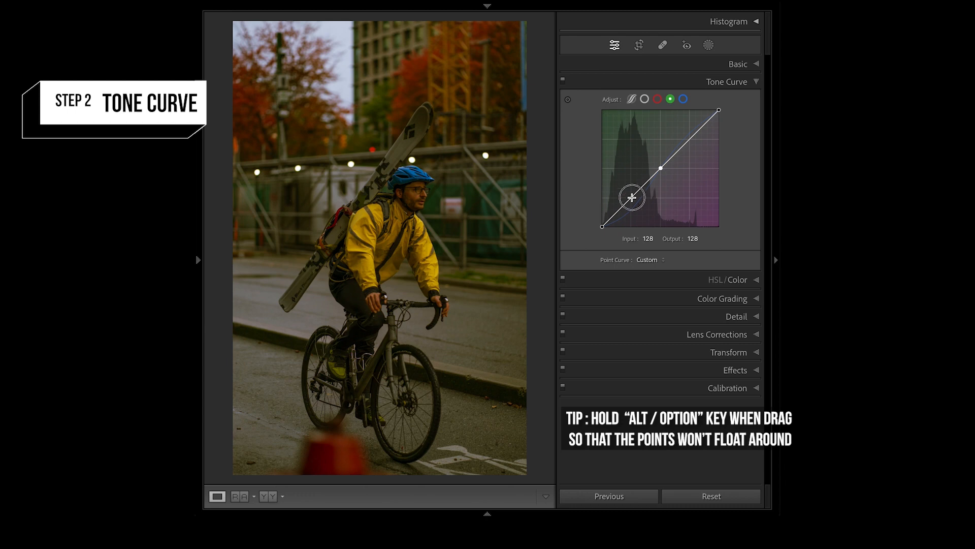
pyautogui.moveTo(632, 197); pyautogui.dragTo(632, 203)
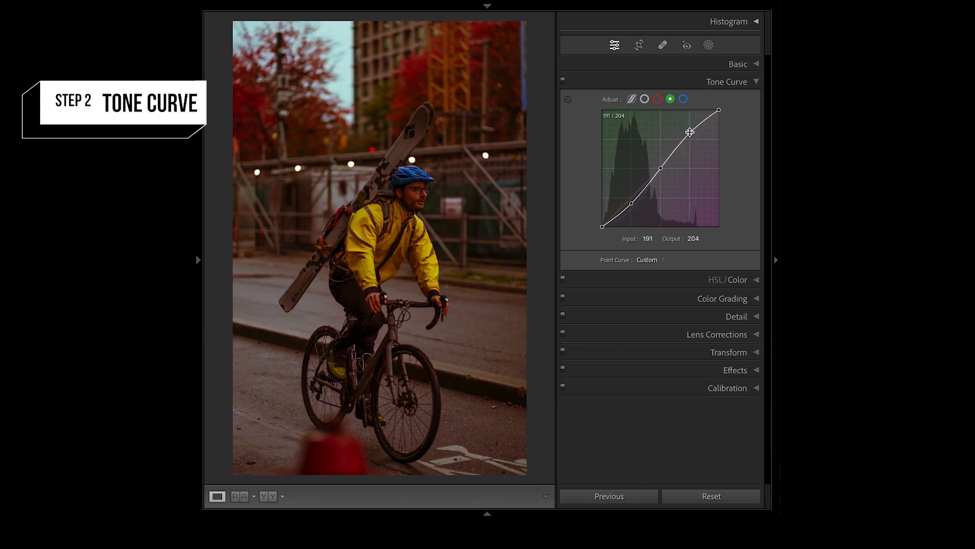
# Shape the red channel curve into an S with a 128 midpoint, lowered shadows and highlights raised from 191 to 204.
pyautogui.click(657, 99)
pyautogui.moveTo(631, 198); pyautogui.dragTo(632, 209)
pyautogui.click(690, 134)
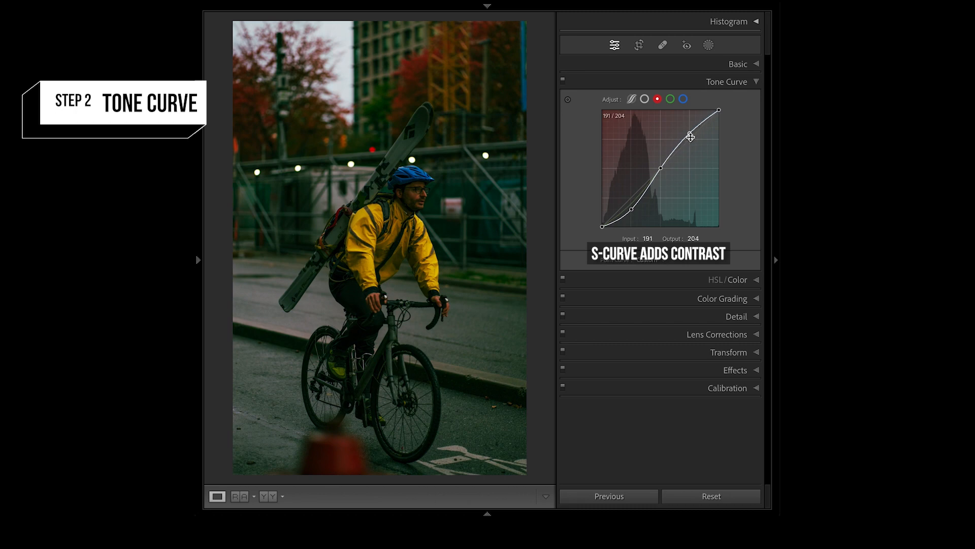
# Lower the green curve's shadow point to input 64, output 38, and compare the photo with the tone curve off and on.
pyautogui.click(670, 98)
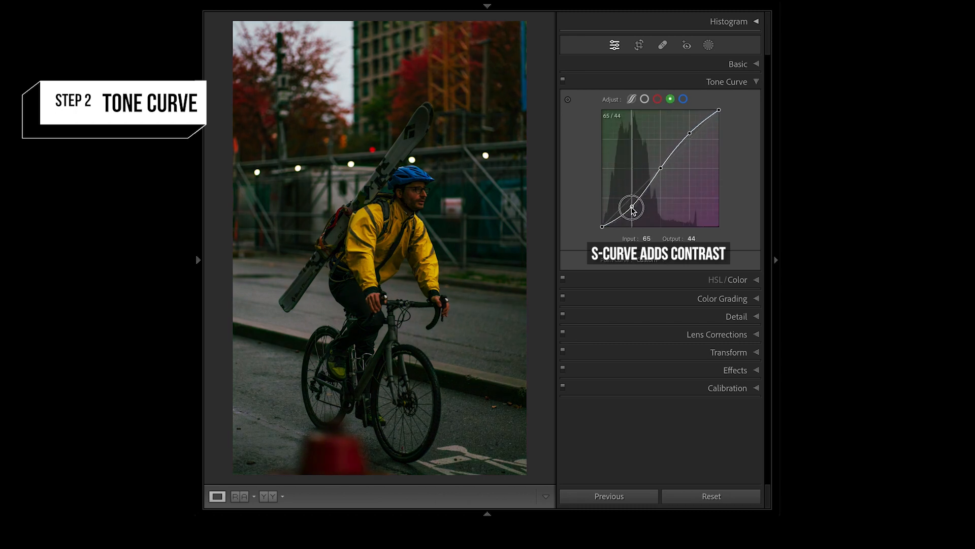
pyautogui.click(563, 80)
pyautogui.click(563, 80)
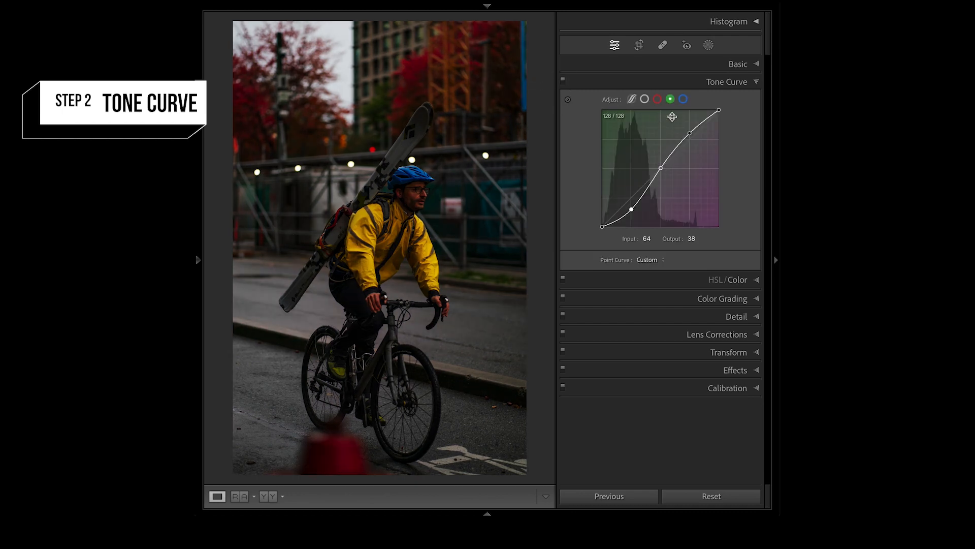
# Shape the composite tone curve with a raised black point, lifted shadows and highlights and midtones at 128/140, and review the red and blue curves.
pyautogui.click(645, 99)
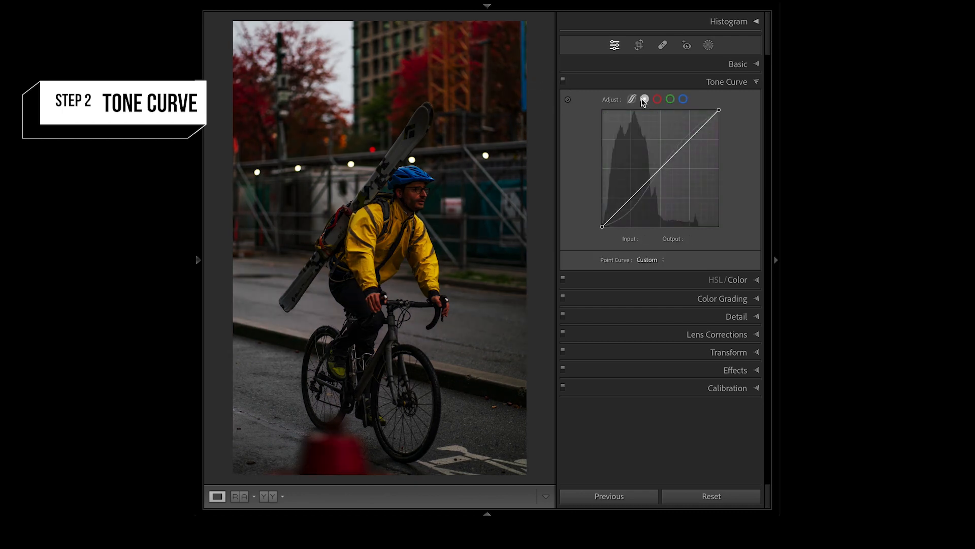
pyautogui.click(660, 169)
pyautogui.moveTo(690, 138); pyautogui.dragTo(690, 132)
pyautogui.moveTo(625, 208); pyautogui.dragTo(630, 192)
pyautogui.moveTo(602, 227); pyautogui.dragTo(601, 216)
pyautogui.moveTo(660, 169); pyautogui.dragTo(660, 163)
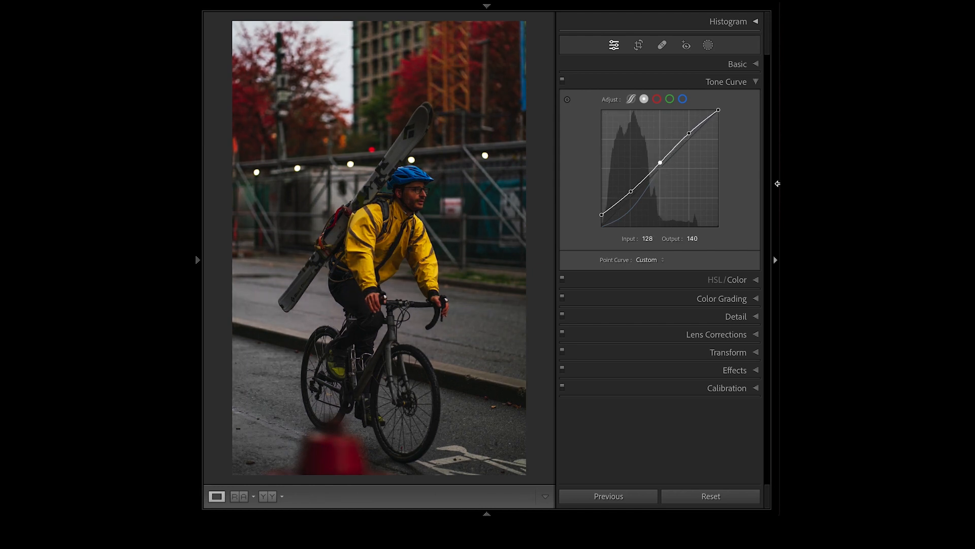
pyautogui.click(658, 101)
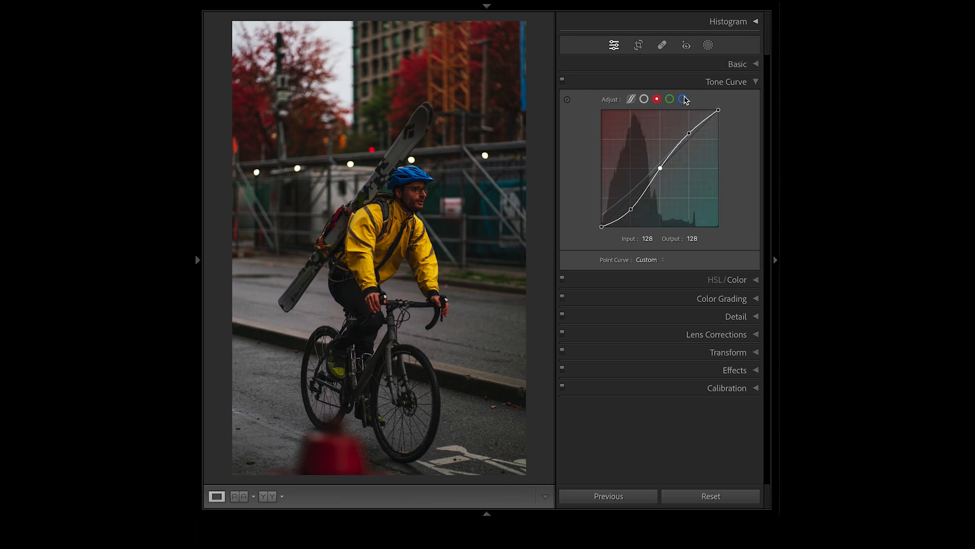
pyautogui.click(683, 100)
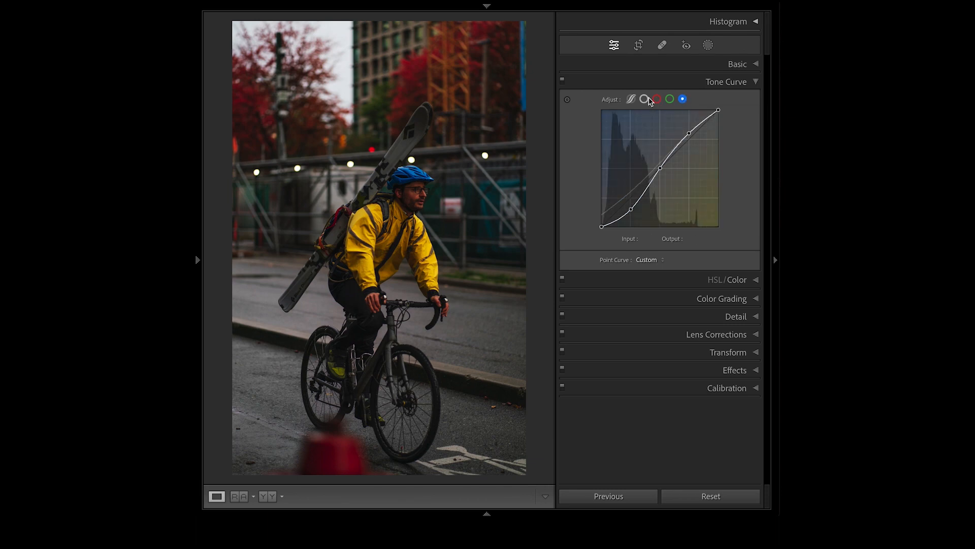
# Preview the entire-person mask for Person 1 without keeping it, and create a Subject mask of the cyclist instead.
pyautogui.click(708, 45)
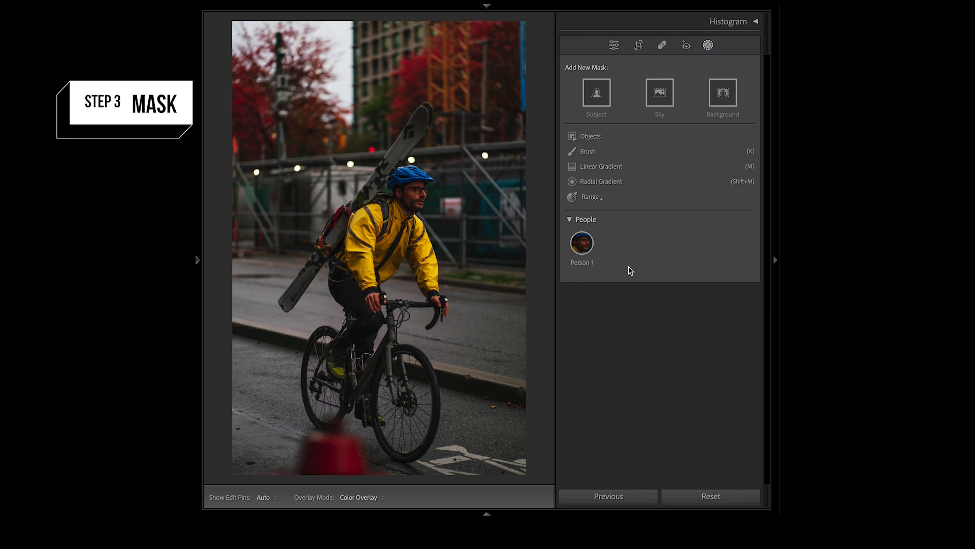
pyautogui.click(582, 243)
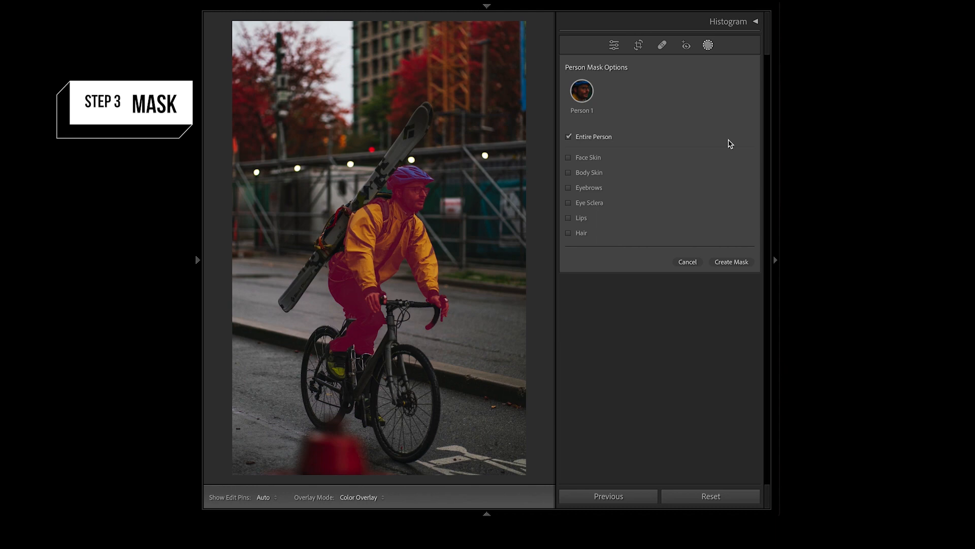
pyautogui.click(715, 263)
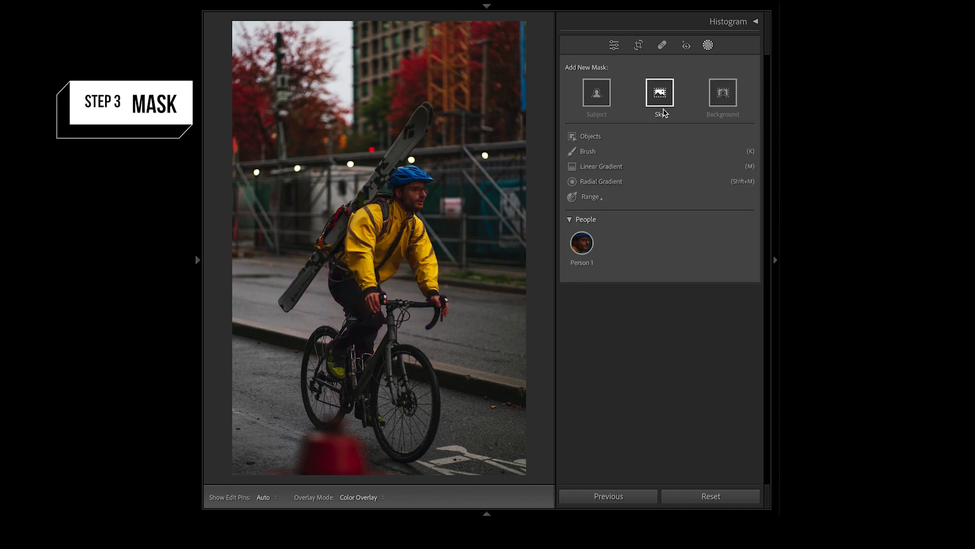
pyautogui.click(595, 96)
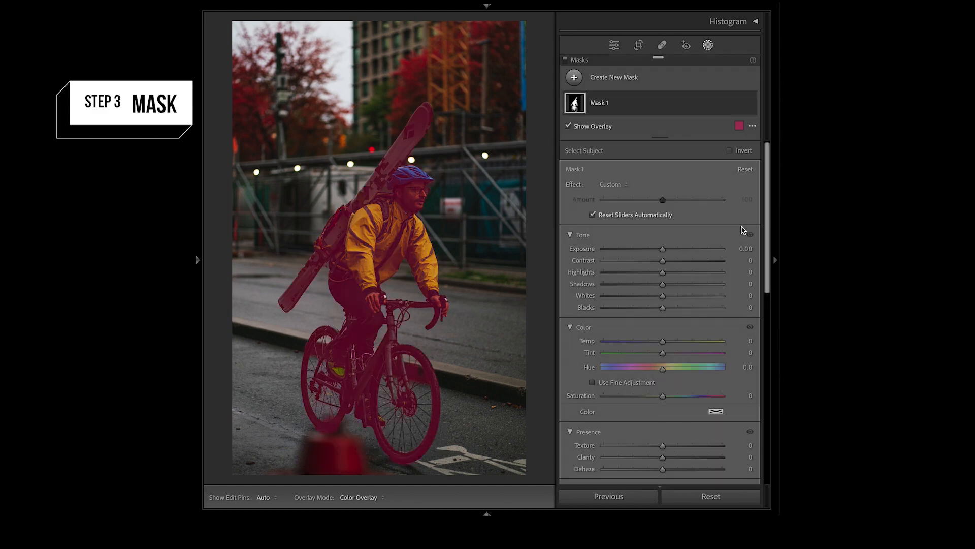
# Adjust the subject mask to Exposure 0.76, Shadows 14 and Temp −20, with the effect Amount at 90.
pyautogui.moveTo(670, 249); pyautogui.dragTo(672, 289)
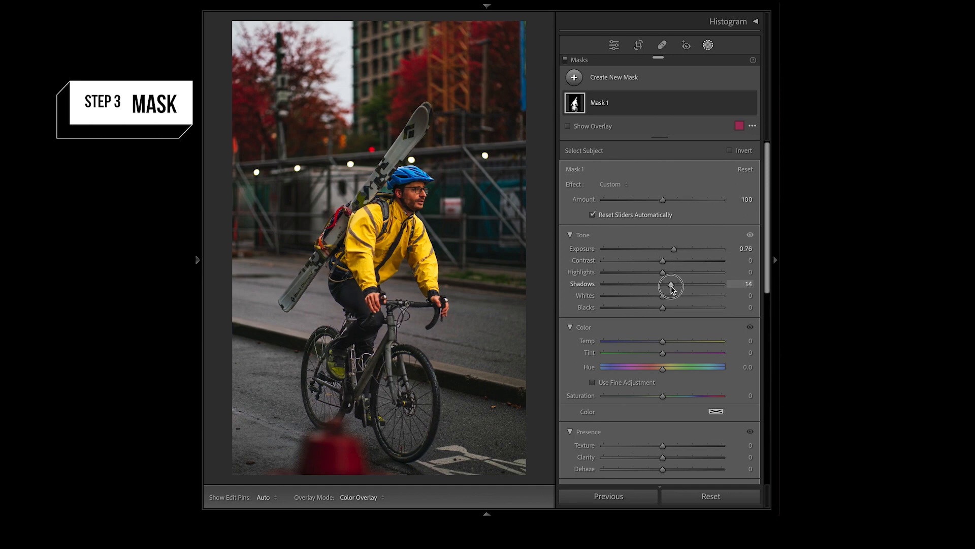
pyautogui.moveTo(663, 341); pyautogui.dragTo(651, 344)
pyautogui.moveTo(663, 201)
pyautogui.mouseDown()
pyautogui.moveTo(622, 211)
pyautogui.moveTo(706, 202)
pyautogui.moveTo(658, 209)
pyautogui.mouseUp()
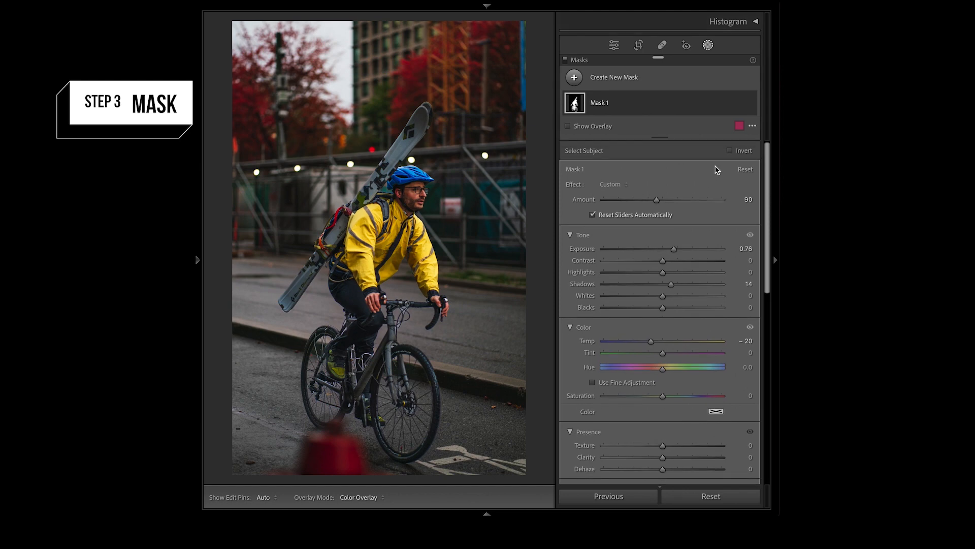
# Rename the cyclist's mask as subject.
pyautogui.doubleClick(688, 104)
pyautogui.write('subject')
pyautogui.press('Return')
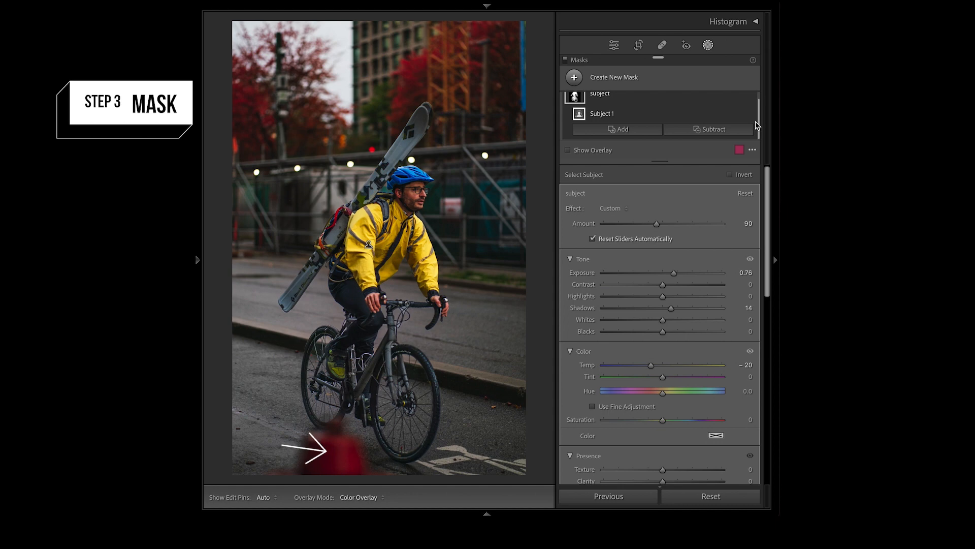
# Create an Objects mask by framing the blurred red cone in the foreground with the rectangle selection mode.
pyautogui.click(619, 79)
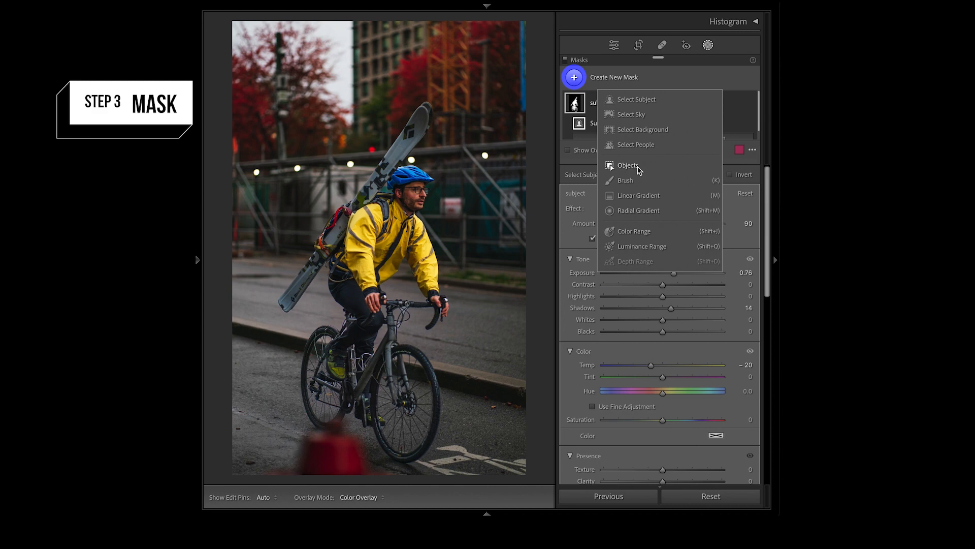
pyautogui.click(639, 167)
pyautogui.click(607, 194)
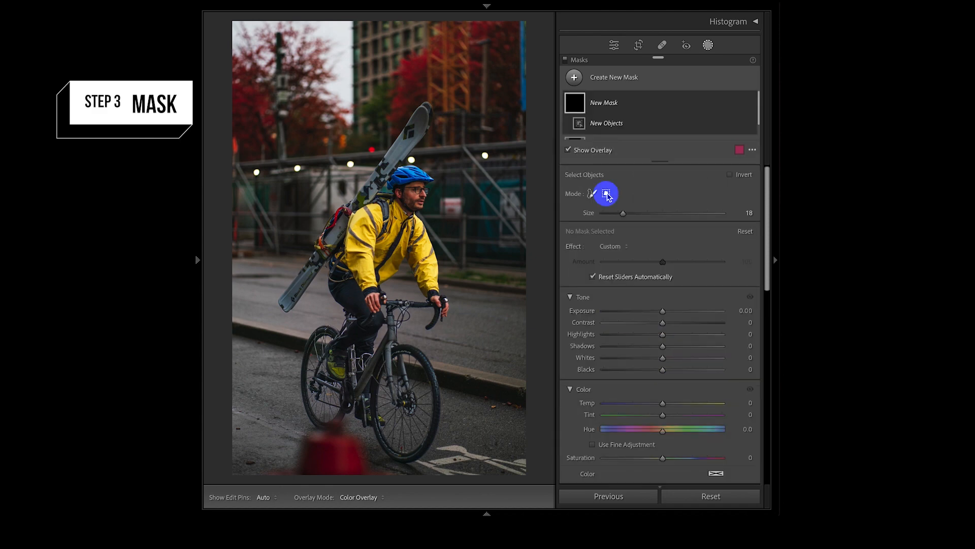
pyautogui.moveTo(263, 427); pyautogui.dragTo(393, 479)
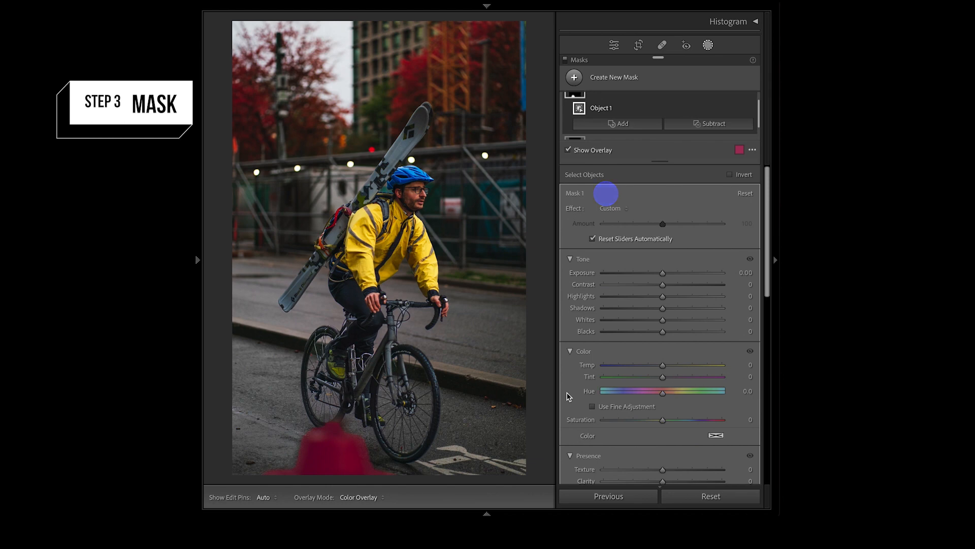
# Hide the mask overlay and tone down the red cone with Whites −32, Saturation −61 and Amount 123.
pyautogui.press('o')
pyautogui.moveTo(663, 420); pyautogui.dragTo(584, 436)
pyautogui.moveTo(662, 319)
pyautogui.mouseDown()
pyautogui.moveTo(617, 326)
pyautogui.moveTo(646, 327)
pyautogui.mouseUp()
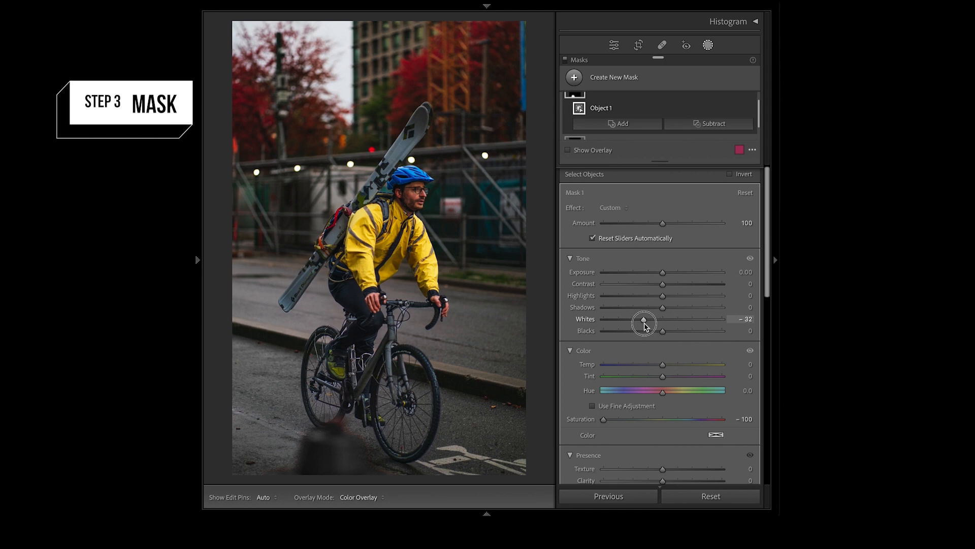
pyautogui.moveTo(632, 422); pyautogui.dragTo(628, 424)
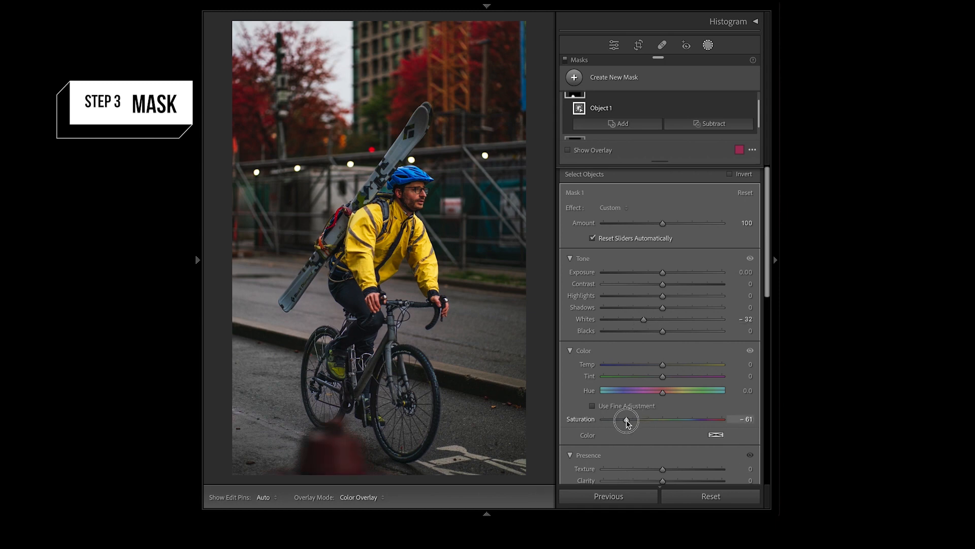
pyautogui.moveTo(663, 223)
pyautogui.mouseDown()
pyautogui.moveTo(709, 222)
pyautogui.moveTo(689, 231)
pyautogui.moveTo(676, 224)
pyautogui.mouseUp()
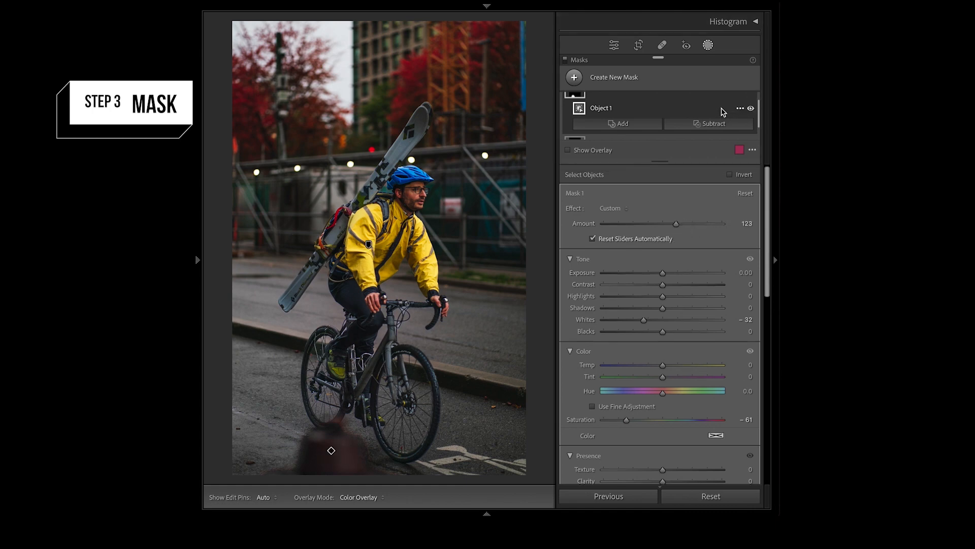
# Delete the Objects mask made for the foreground cone.
pyautogui.scroll(1, 724, 110)
pyautogui.click(740, 103)
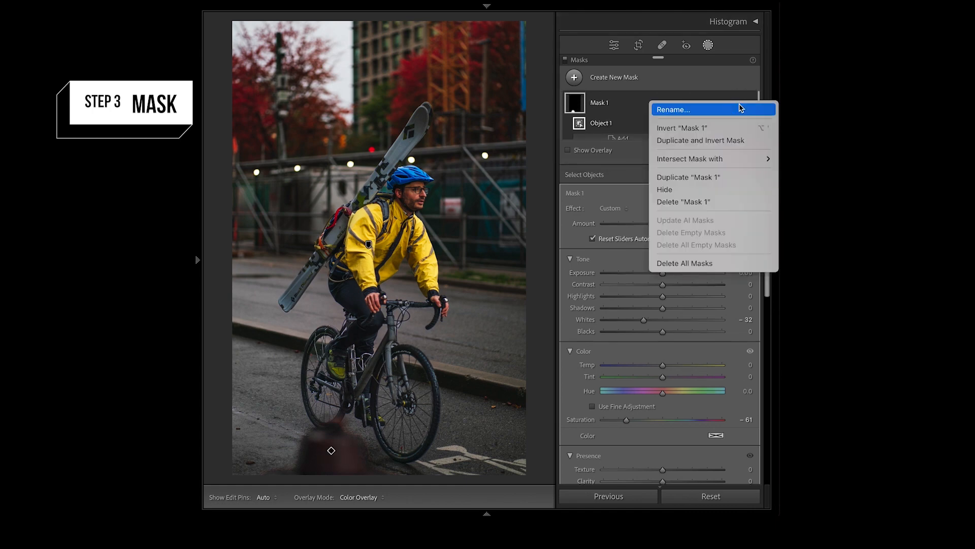
pyautogui.click(687, 202)
# Try a Color Range mask sampled from the red foreground cone, and delete it.
pyautogui.click(616, 79)
pyautogui.click(649, 233)
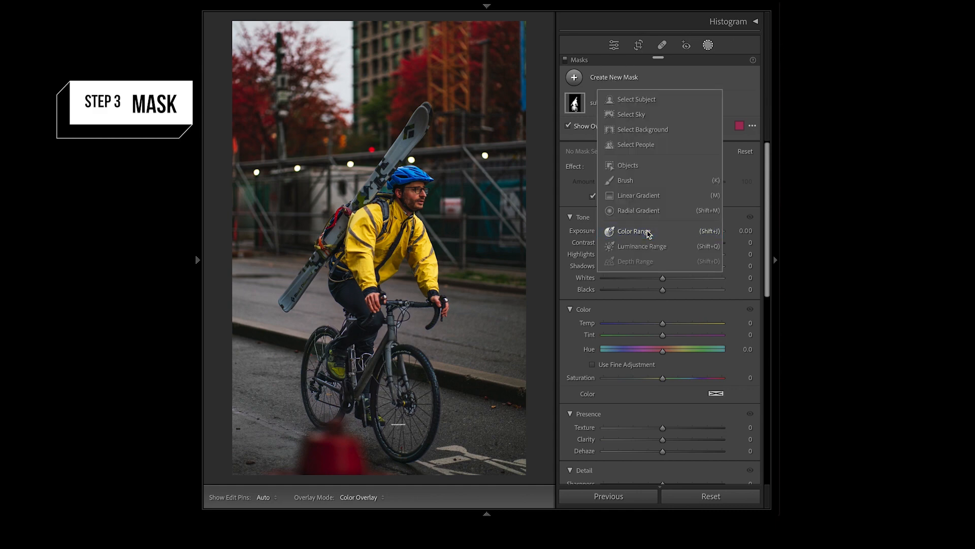
pyautogui.click(342, 452)
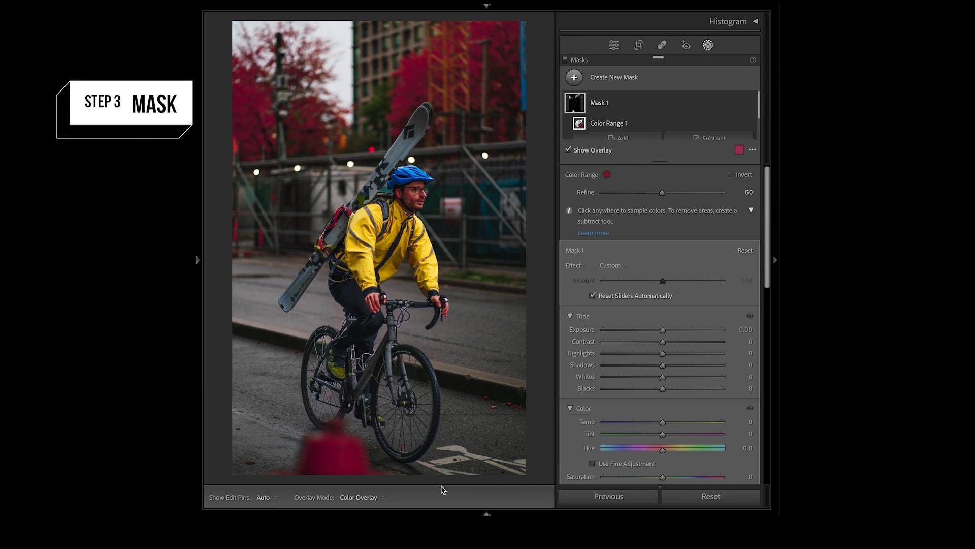
pyautogui.click(742, 103)
pyautogui.click(709, 202)
# Try a Luminance Range mask sampled from the red cone and narrowed to 43/46–47/47, and delete it.
pyautogui.click(633, 77)
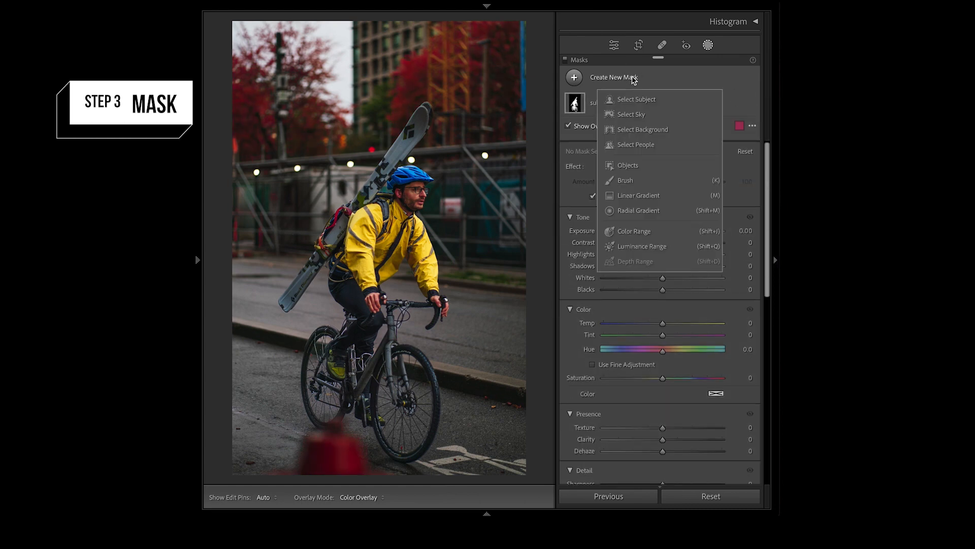
pyautogui.click(655, 247)
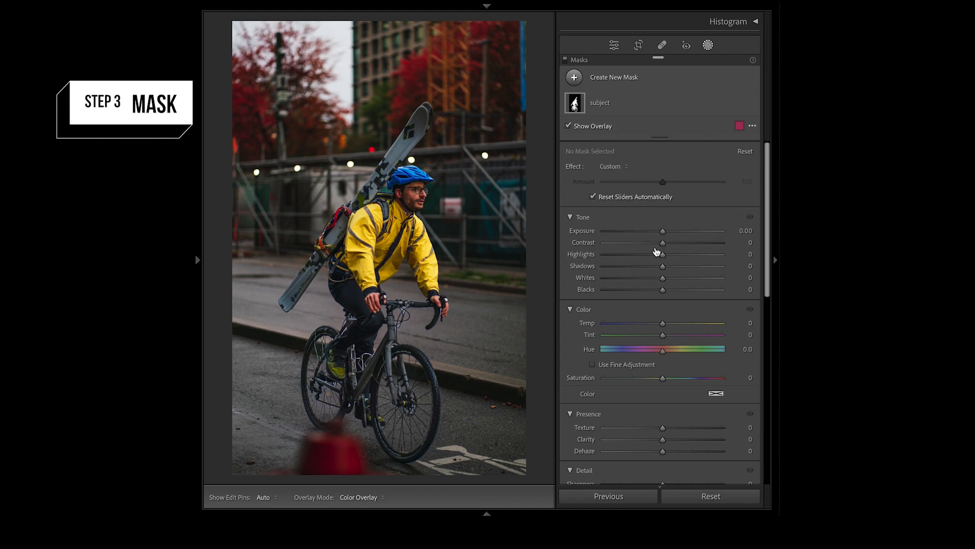
pyautogui.click(348, 454)
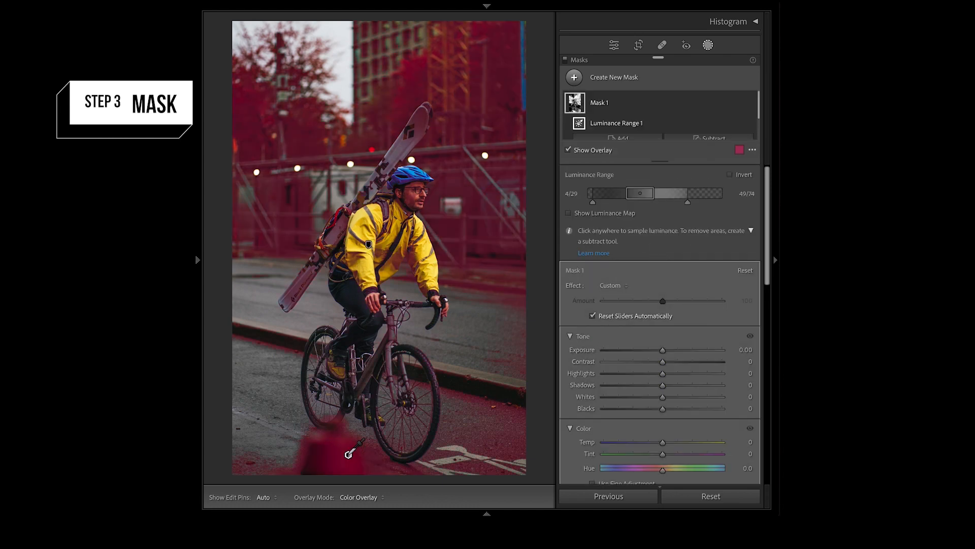
pyautogui.moveTo(687, 202); pyautogui.dragTo(652, 202)
pyautogui.moveTo(591, 201); pyautogui.dragTo(645, 202)
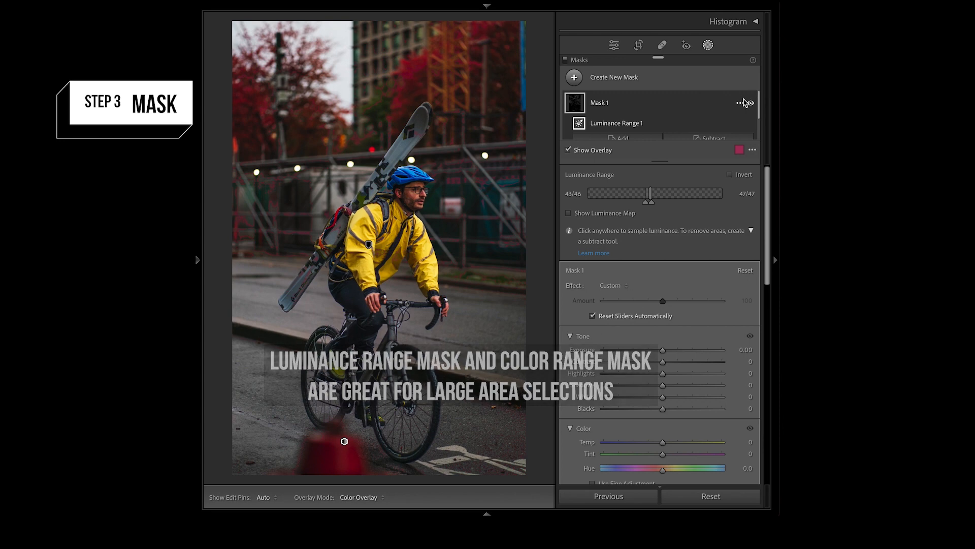
pyautogui.click(741, 102)
pyautogui.click(683, 201)
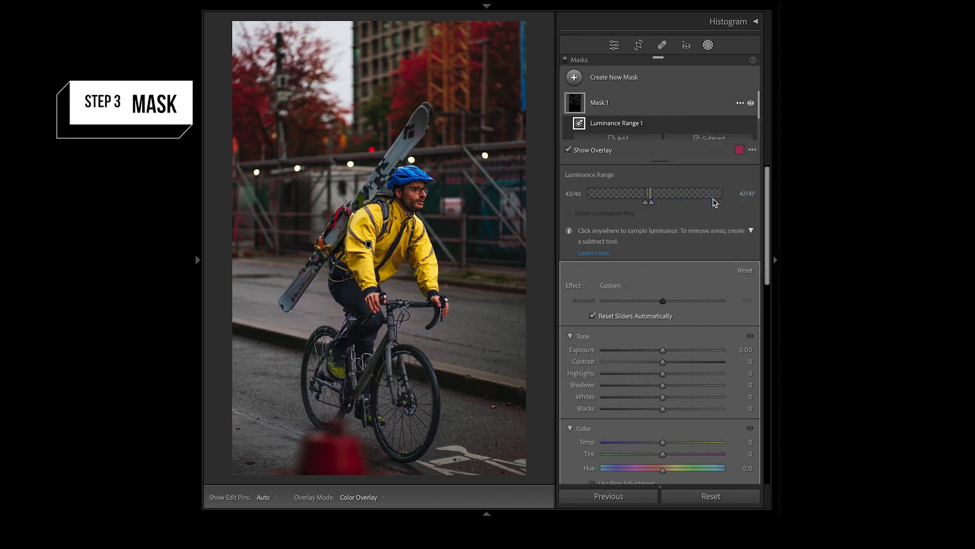
# Create an Objects mask by brushing over the red cone in the foreground.
pyautogui.click(635, 78)
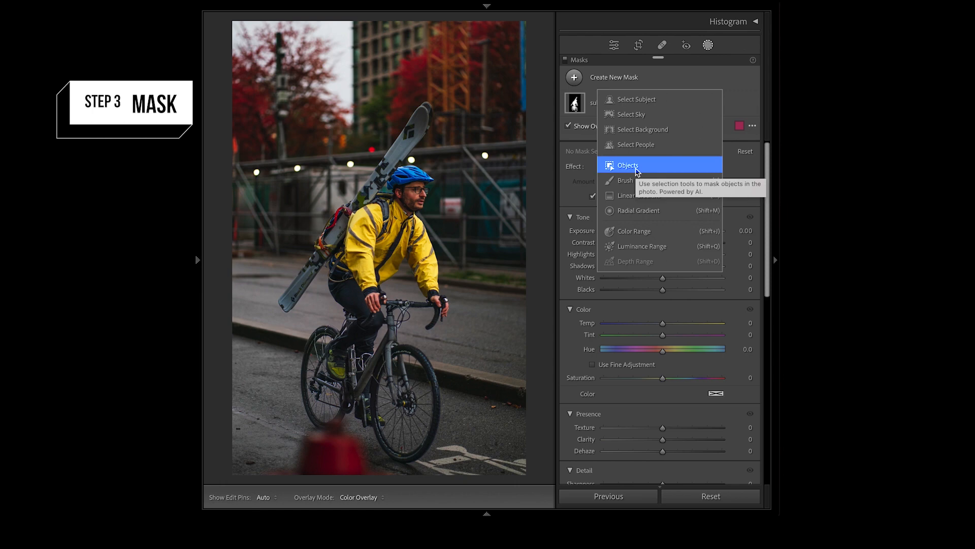
pyautogui.click(628, 166)
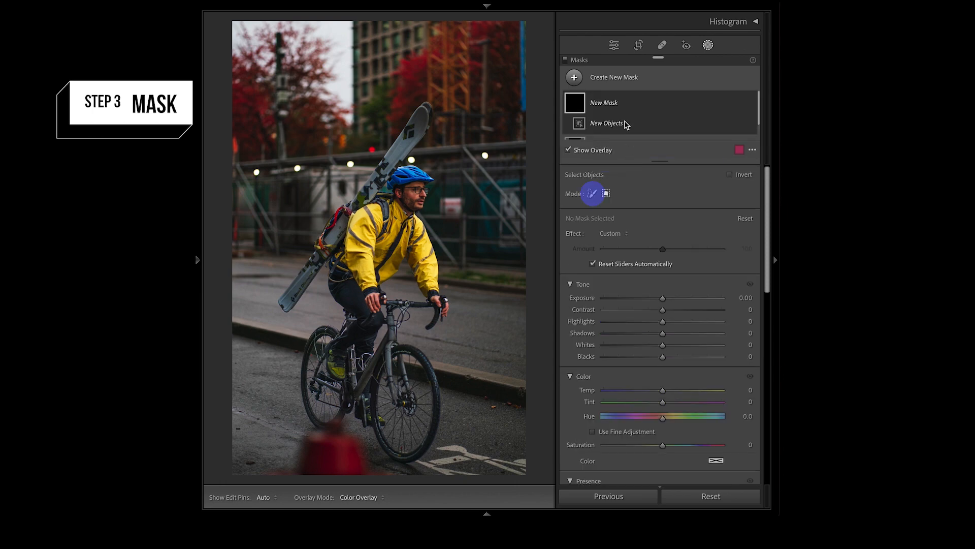
pyautogui.click(593, 194)
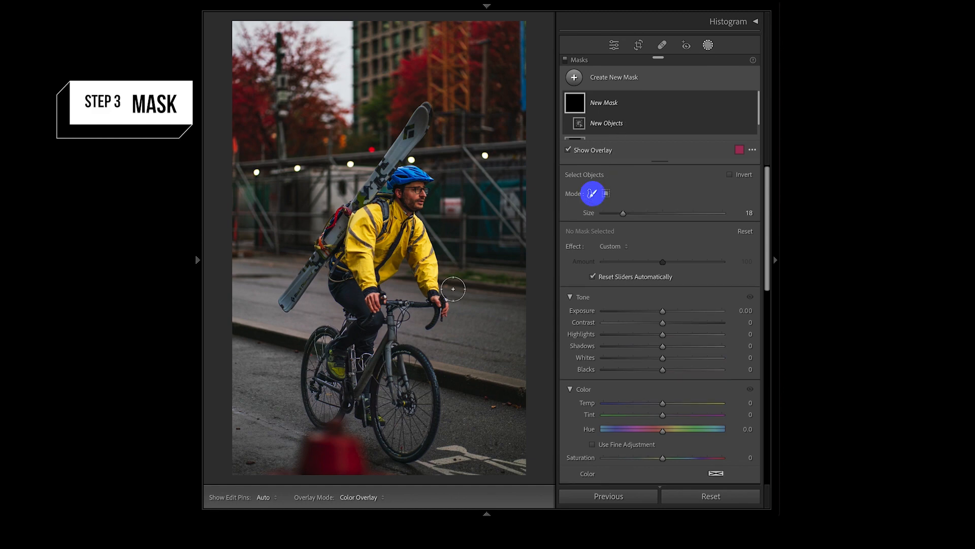
pyautogui.moveTo(263, 468)
pyautogui.mouseDown()
pyautogui.moveTo(305, 470)
pyautogui.moveTo(324, 428)
pyautogui.moveTo(373, 471)
pyautogui.moveTo(312, 466)
pyautogui.moveTo(331, 438)
pyautogui.moveTo(391, 468)
pyautogui.mouseUp()
# Mute and recolor the masked cone with Whites 8, Hue −144.8, Saturation −74 and Amount 117.
pyautogui.scroll(-3, 655, 355)
pyautogui.moveTo(663, 350); pyautogui.dragTo(620, 351)
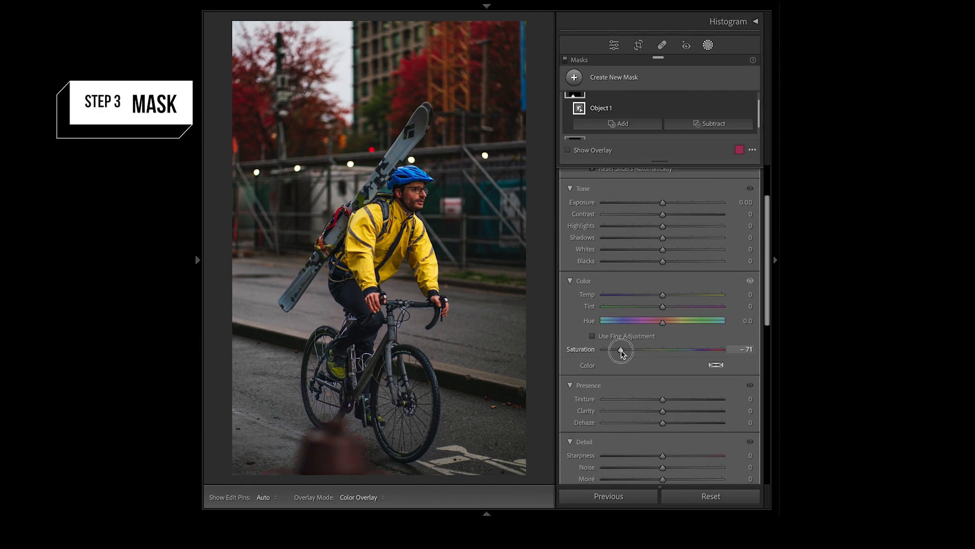
pyautogui.moveTo(666, 249); pyautogui.dragTo(668, 251)
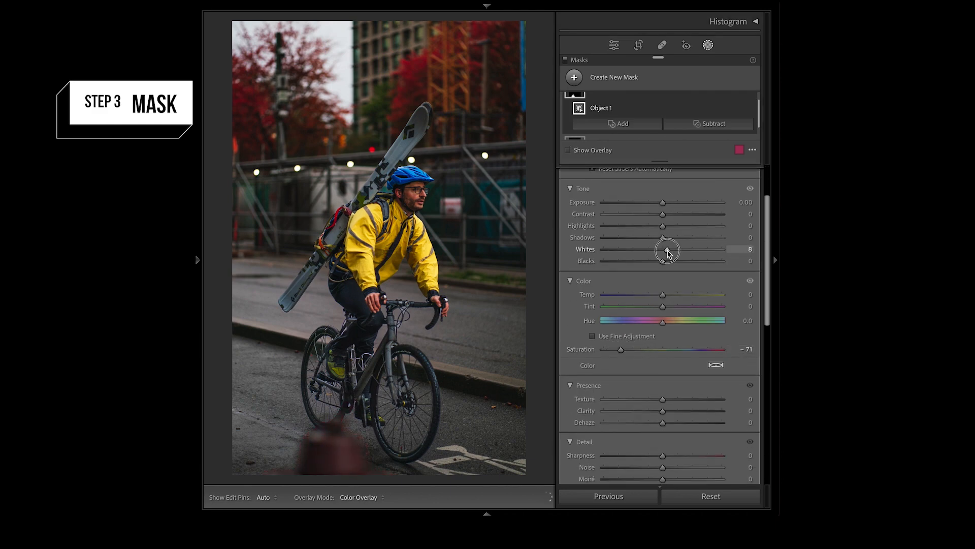
pyautogui.moveTo(621, 349); pyautogui.dragTo(628, 349)
pyautogui.moveTo(663, 322); pyautogui.dragTo(620, 354)
pyautogui.scroll(3, 620, 354)
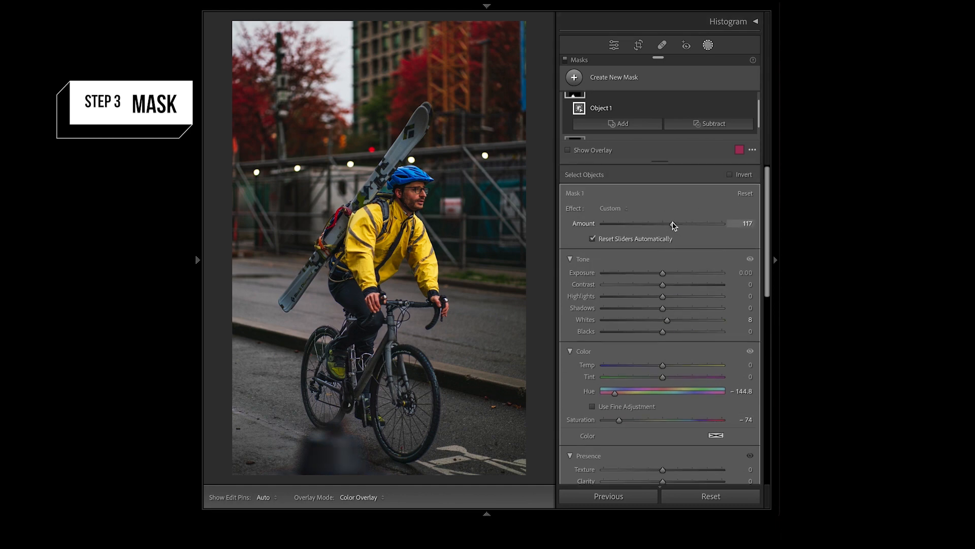
# Show the overlay, add Brush strokes to the cone mask around the cone's edges, and hide the overlay.
pyautogui.click(568, 150)
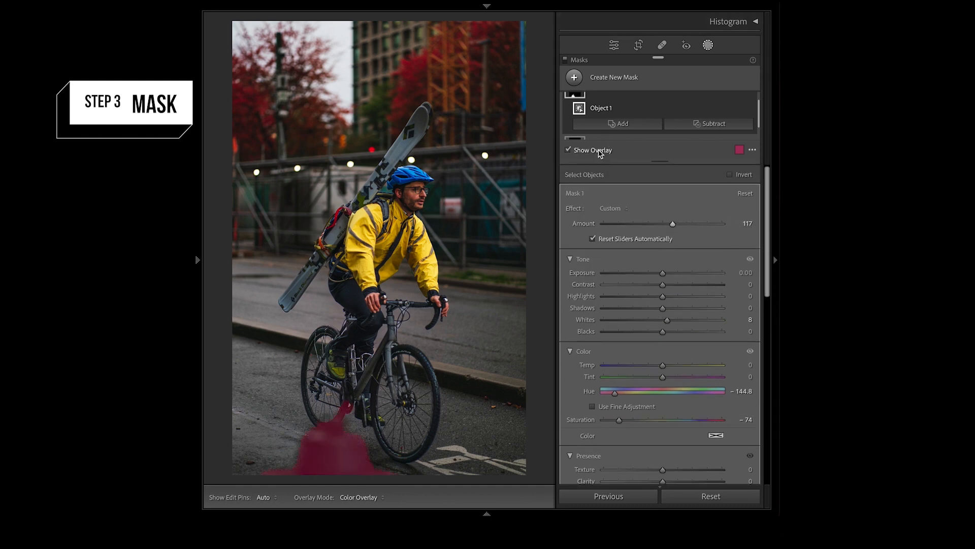
pyautogui.click(621, 124)
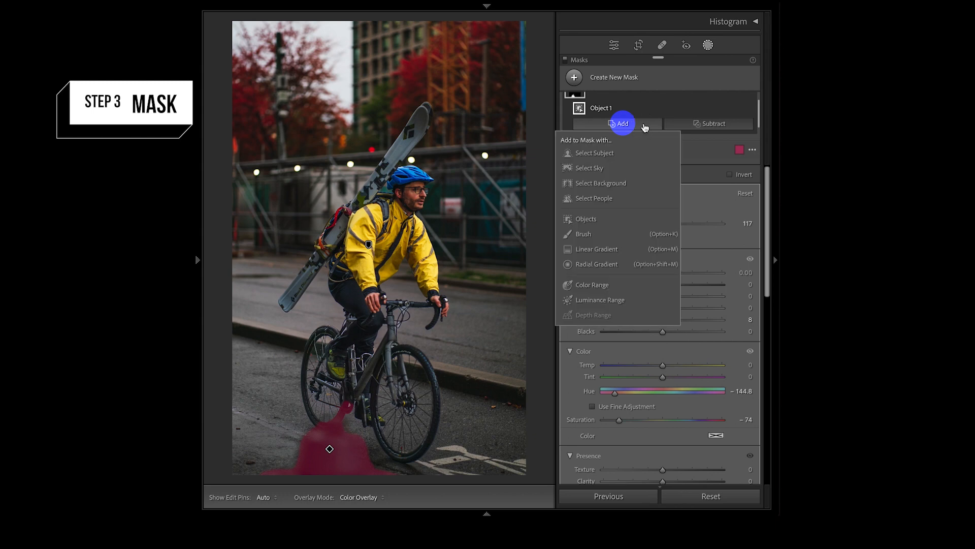
pyautogui.click(583, 234)
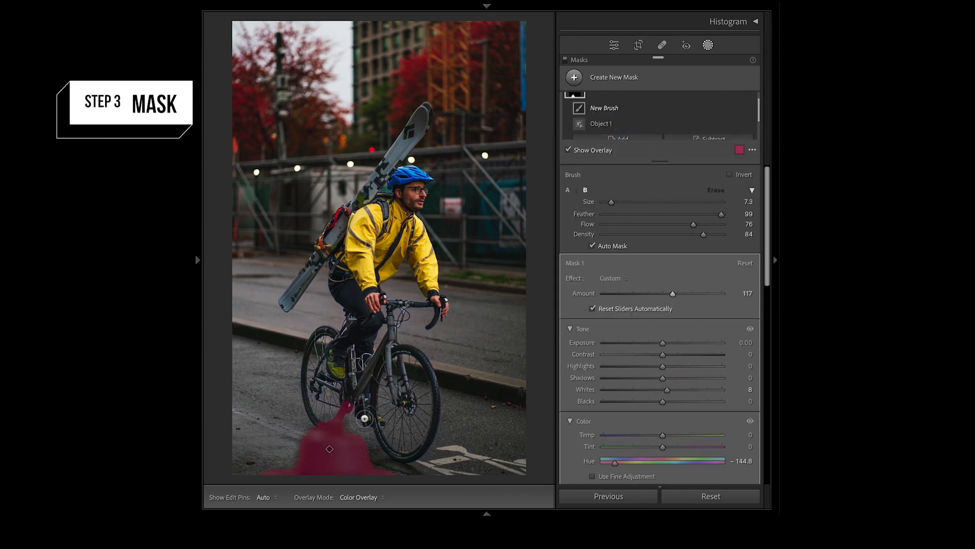
pyautogui.moveTo(379, 460)
pyautogui.mouseDown()
pyautogui.moveTo(360, 474)
pyautogui.moveTo(335, 427)
pyautogui.mouseUp()
pyautogui.click(599, 151)
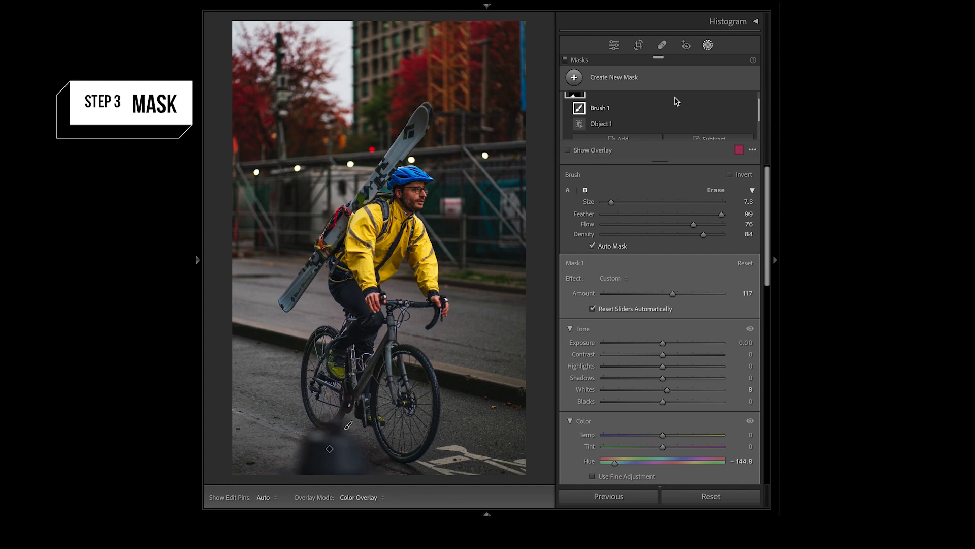
# Rename the cone's mask "cone" and toggle its visibility to compare the photo with and without it.
pyautogui.scroll(1, 682, 125)
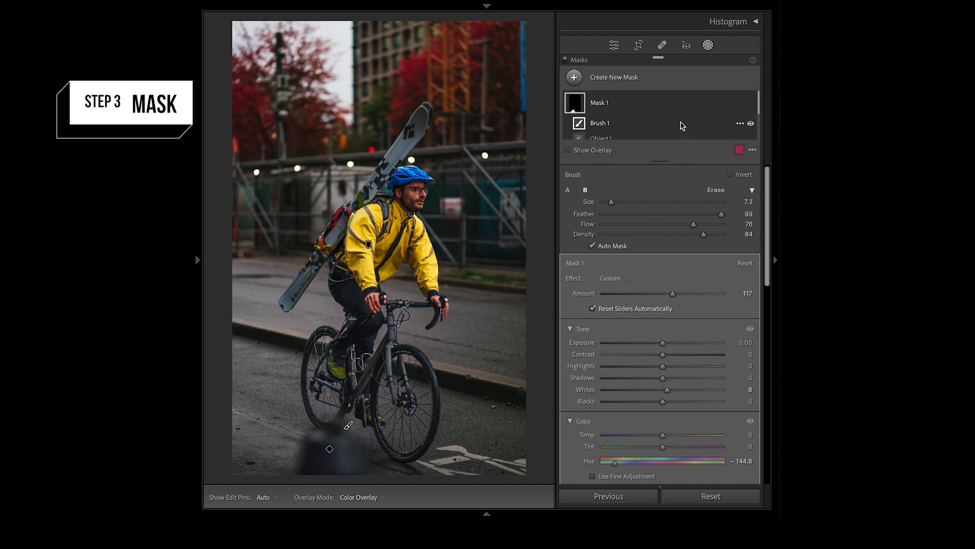
pyautogui.doubleClick(600, 103)
pyautogui.write('cone')
pyautogui.press('Return')
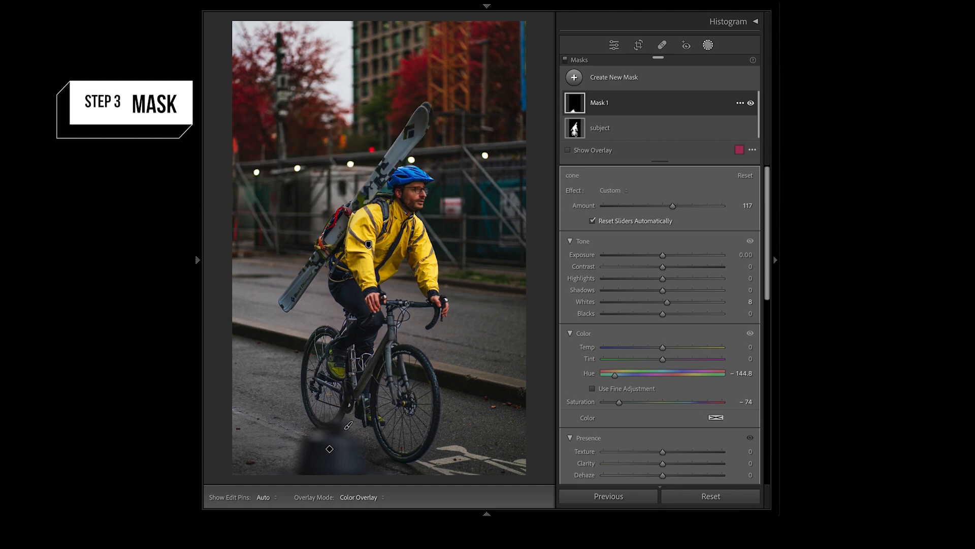
pyautogui.click(750, 103)
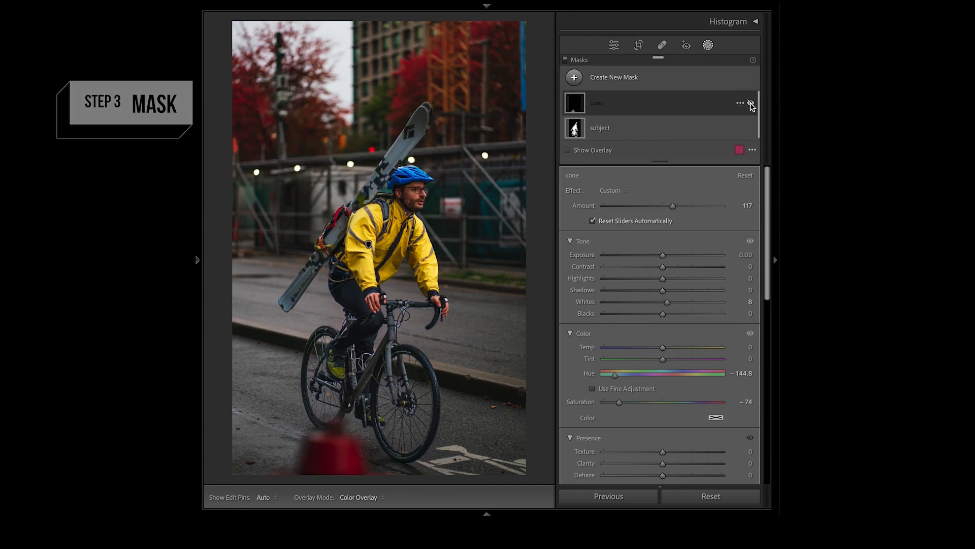
pyautogui.hotkey('shift', 'w')
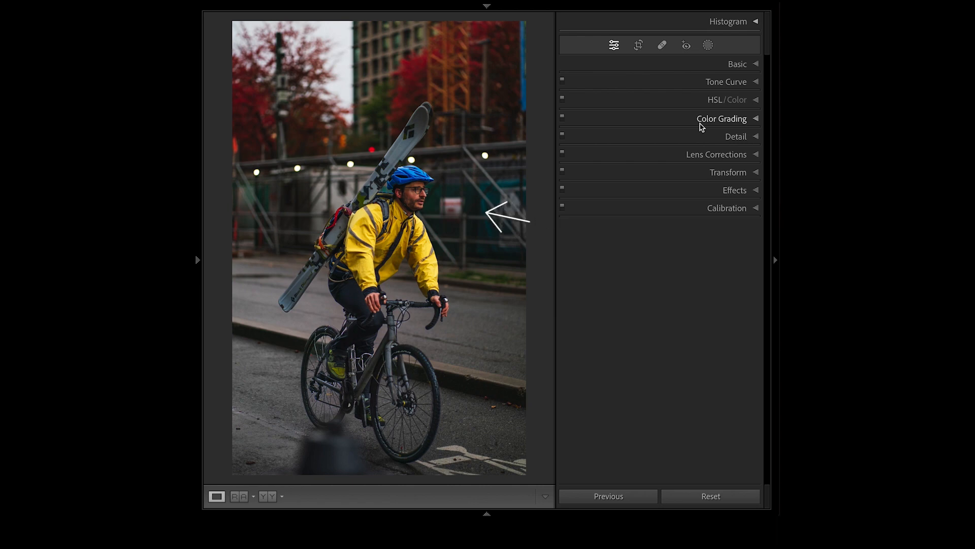
# Desaturate the background and road with the targeted HSL Saturation adjustment to Yellow −51, Green −77, Aqua −48 and Blue −55.
pyautogui.click(714, 100)
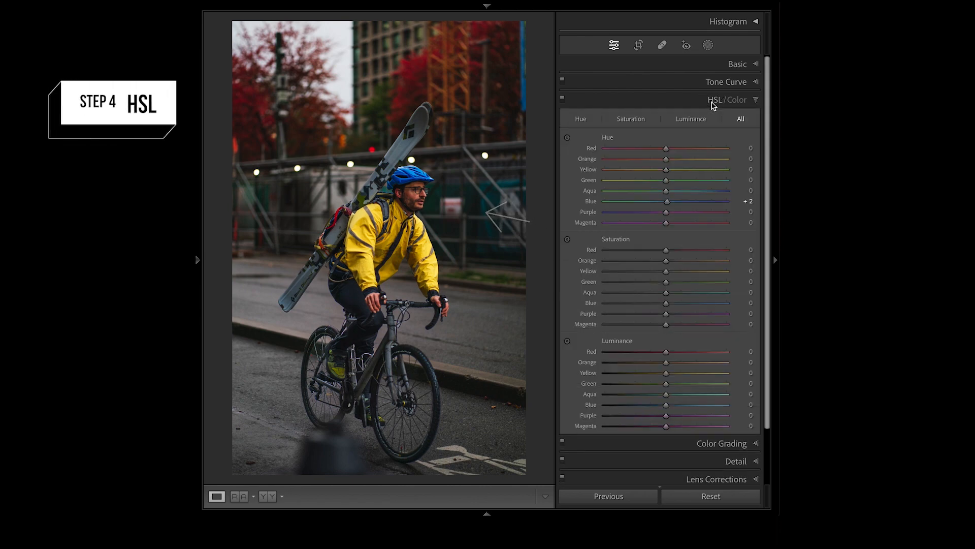
pyautogui.click(567, 239)
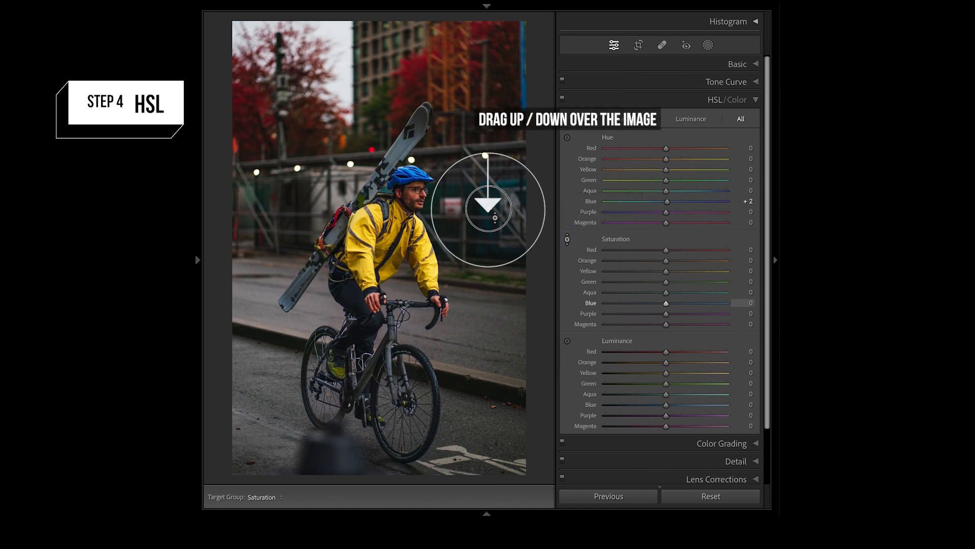
pyautogui.moveTo(489, 210); pyautogui.dragTo(493, 326)
pyautogui.moveTo(495, 275); pyautogui.dragTo(495, 266)
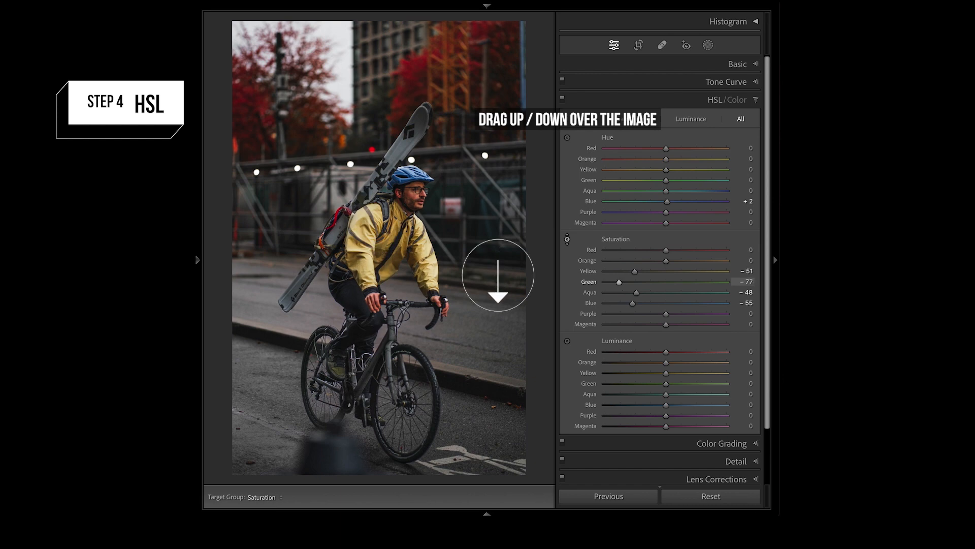
# Refine saturation by sampling the jacket, helmet and background, reaching Orange +5, Yellow −21, Aqua −85 and Blue −86.
pyautogui.click(567, 239)
pyautogui.click(567, 239)
pyautogui.moveTo(425, 256); pyautogui.dragTo(425, 254)
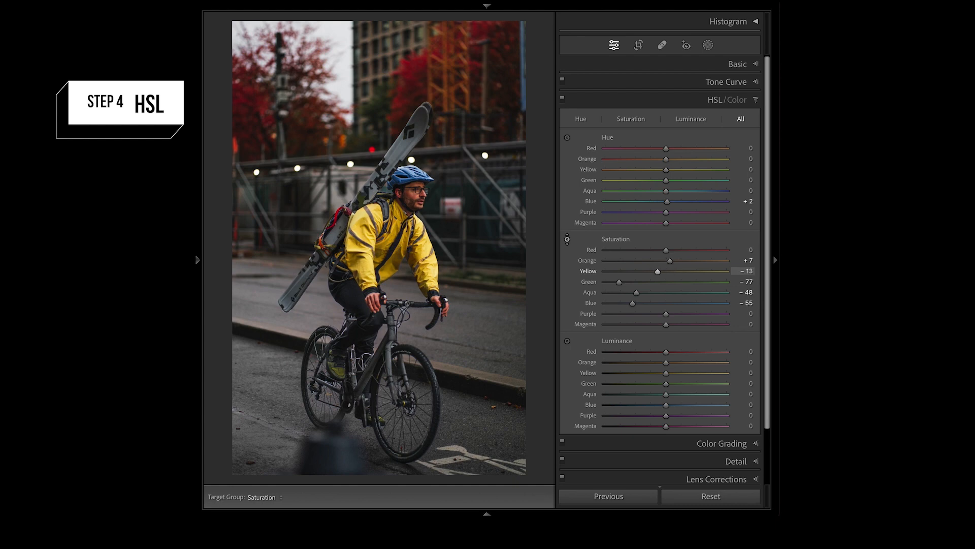
pyautogui.moveTo(412, 176); pyautogui.dragTo(413, 163)
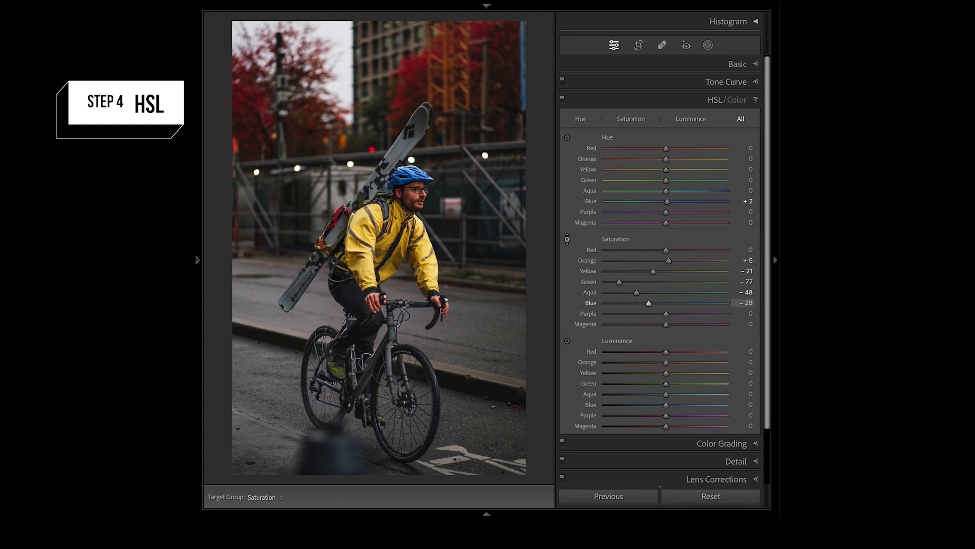
pyautogui.moveTo(529, 215); pyautogui.dragTo(500, 235)
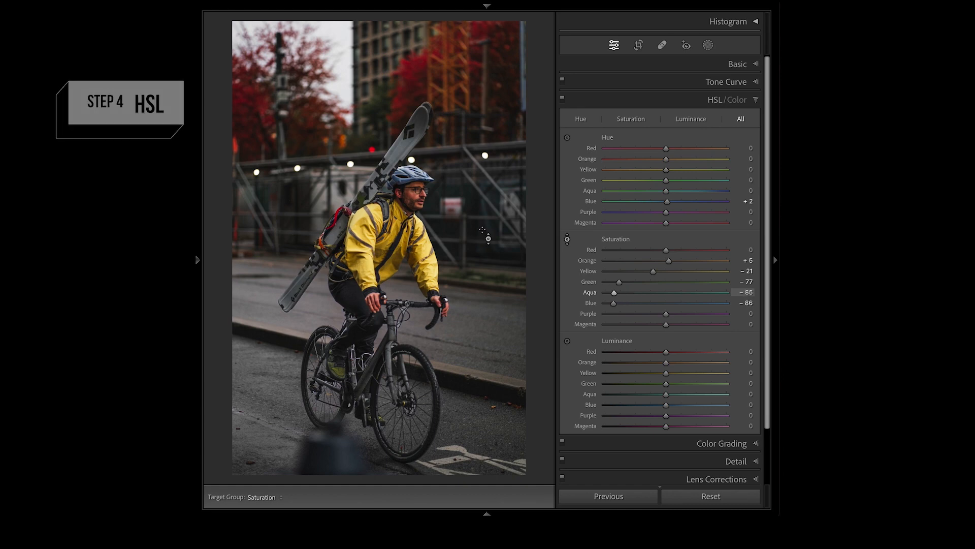
# Create an Objects mask over the cyclist's helmet and raise its Saturation to bring back the blue.
pyautogui.click(708, 45)
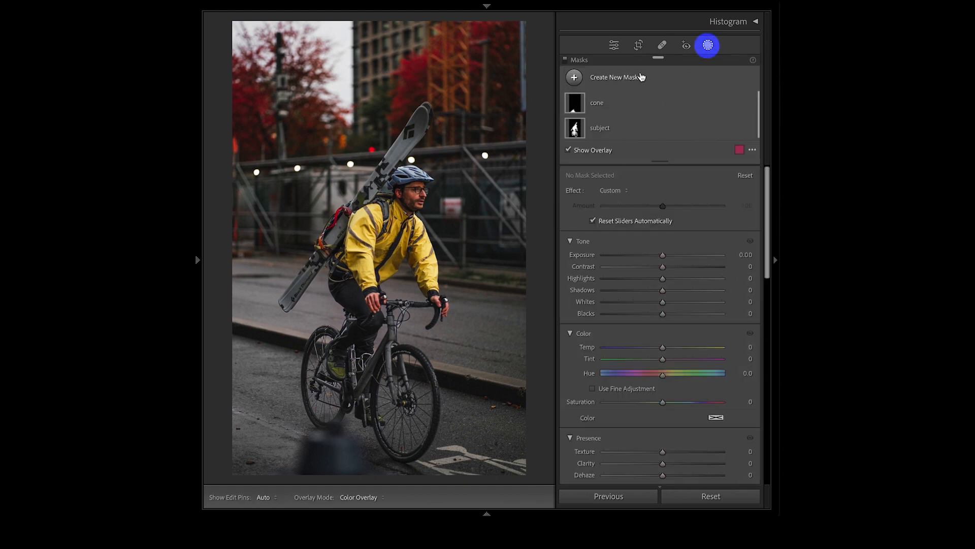
pyautogui.click(639, 78)
pyautogui.click(644, 165)
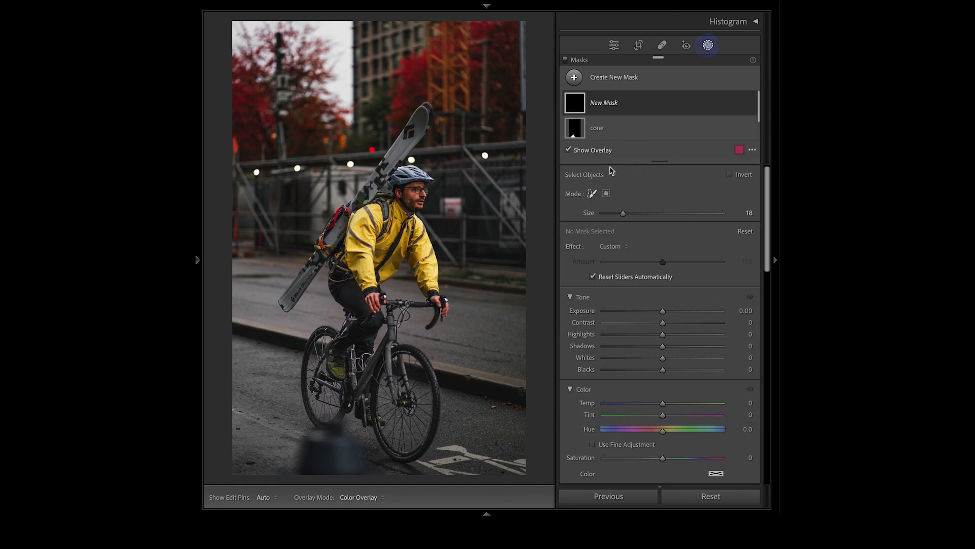
pyautogui.moveTo(396, 176); pyautogui.dragTo(428, 176)
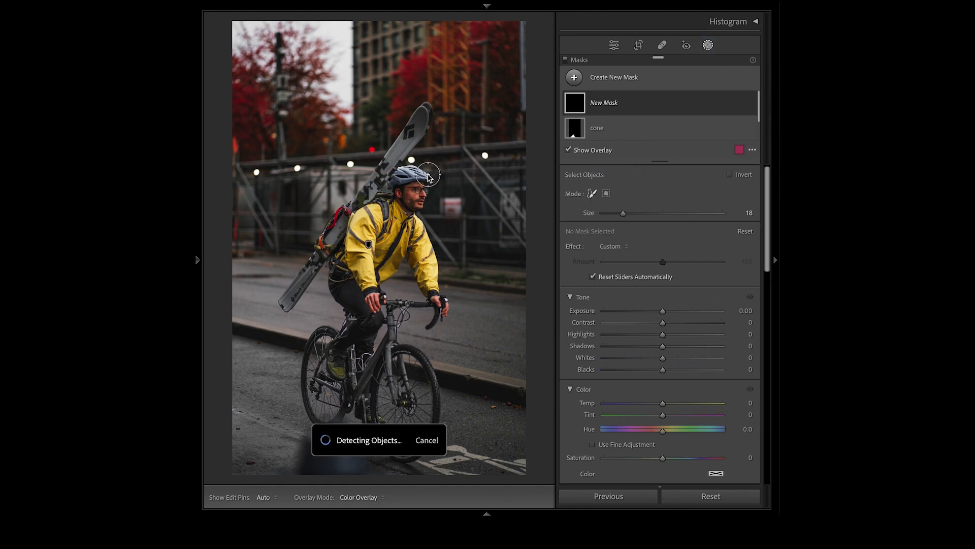
pyautogui.scroll(-3, 691, 397)
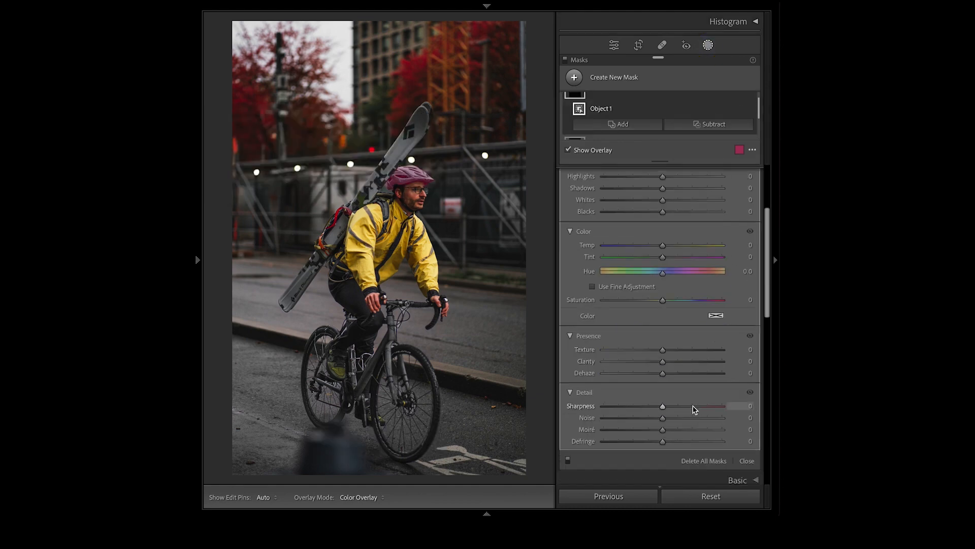
pyautogui.moveTo(669, 302); pyautogui.dragTo(699, 300)
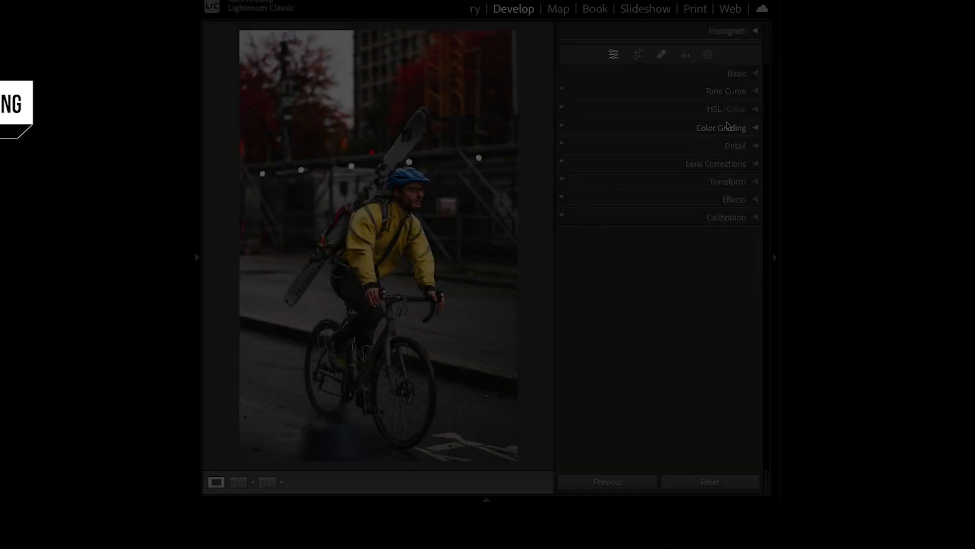
# Tint the shadows blue in Color Grading with hue 199 and saturation 28, and toggle the shadow tint to compare.
pyautogui.click(729, 127)
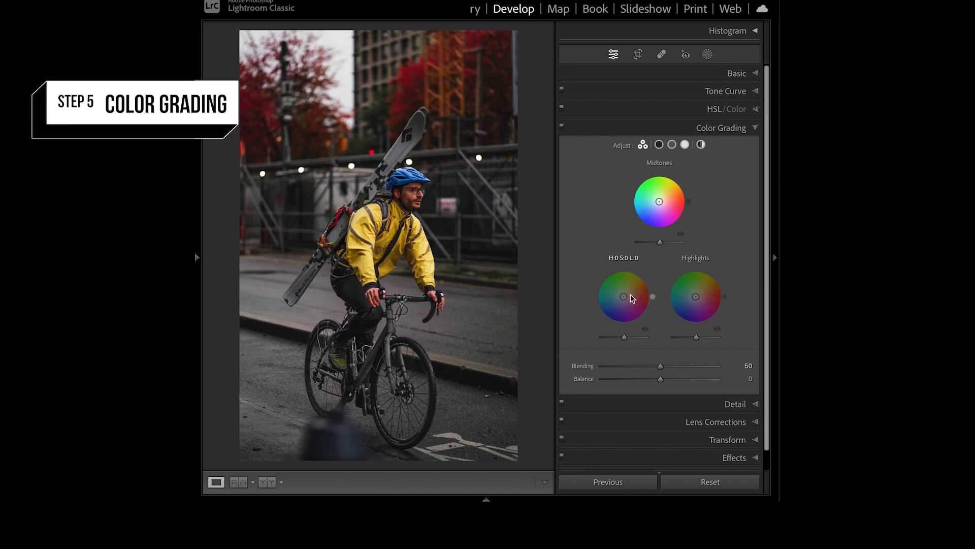
pyautogui.moveTo(624, 296); pyautogui.dragTo(619, 300)
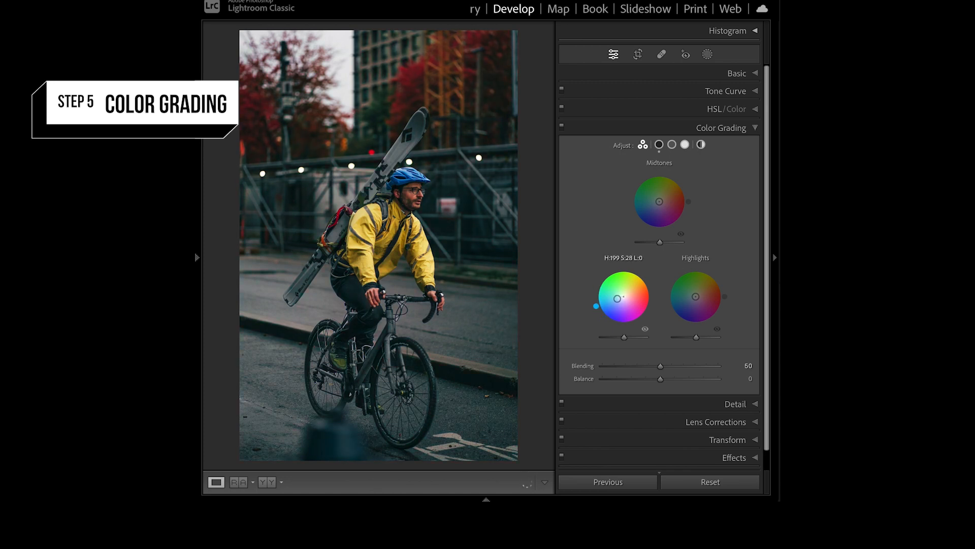
pyautogui.click(645, 329)
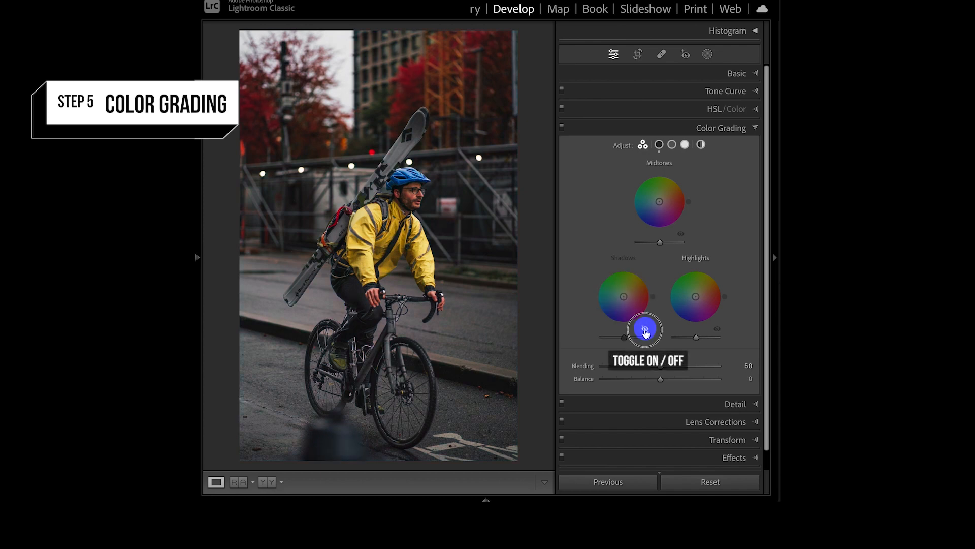
pyautogui.click(645, 329)
pyautogui.click(646, 329)
pyautogui.click(645, 330)
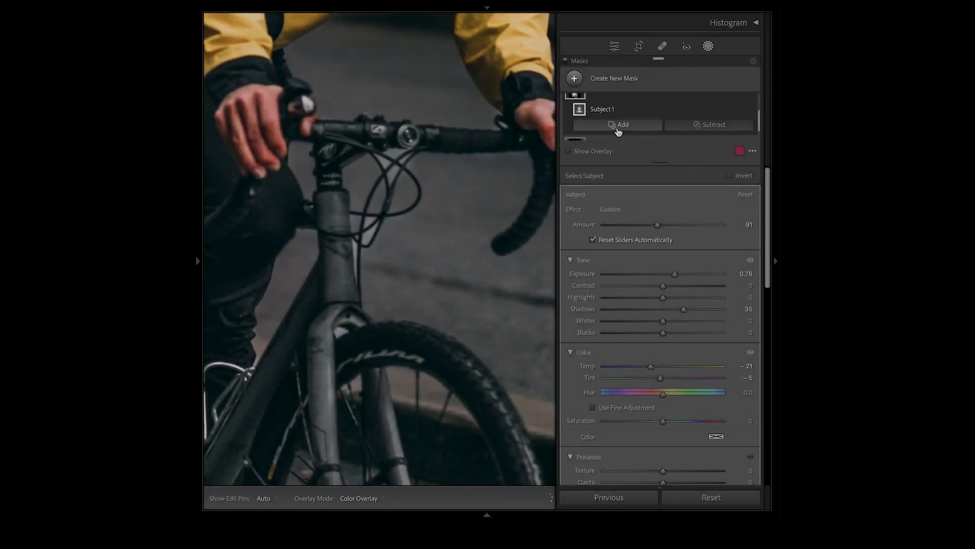
# Select the subject mask and show its overlay around the handlebar.
pyautogui.scroll(2, 648, 107)
pyautogui.scroll(-1, 649, 108)
pyautogui.click(632, 121)
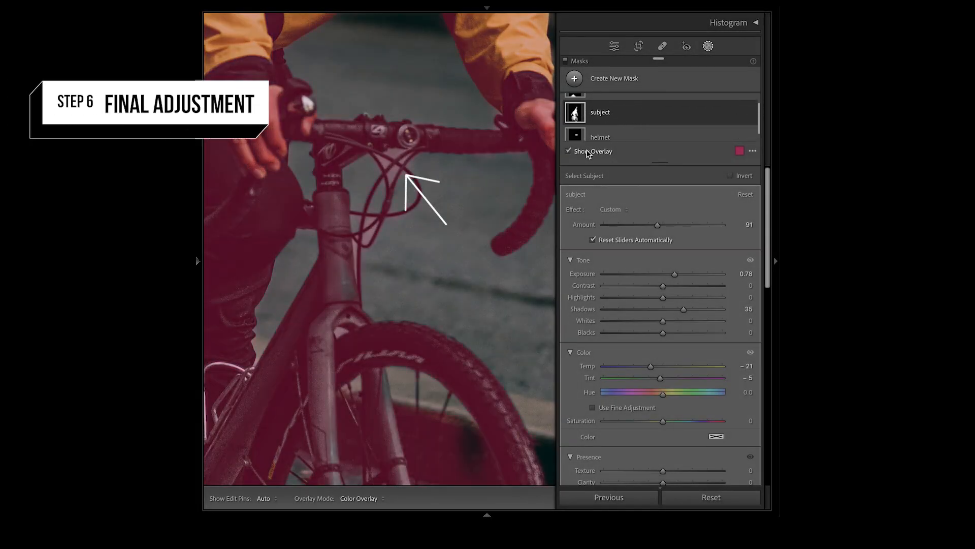
# Try subtracting the gaps between the handlebar cables from the subject mask with a size 1.0 Brush.
pyautogui.click(704, 117)
pyautogui.click(699, 127)
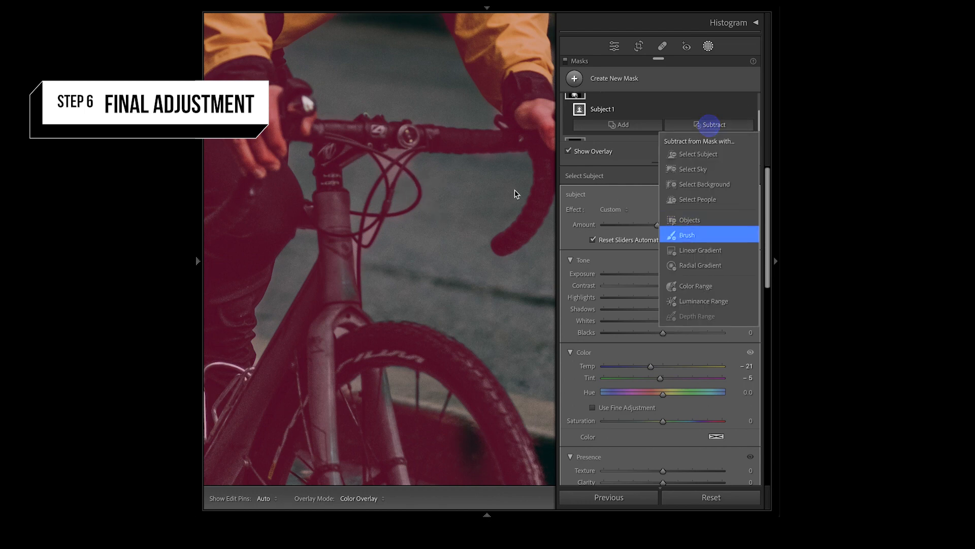
pyautogui.press('Down')
pyautogui.press('Down')
pyautogui.press('Down')
pyautogui.press('Down')
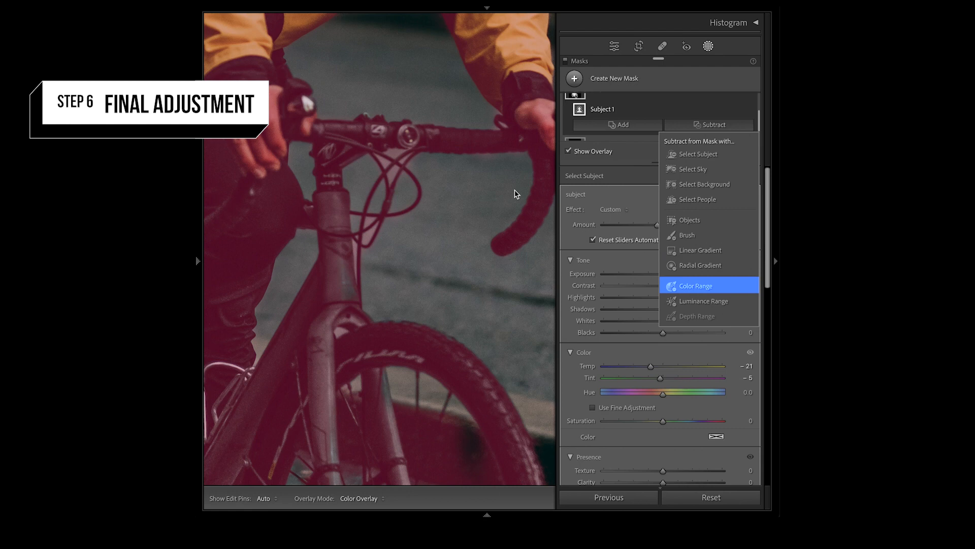
pyautogui.click(689, 236)
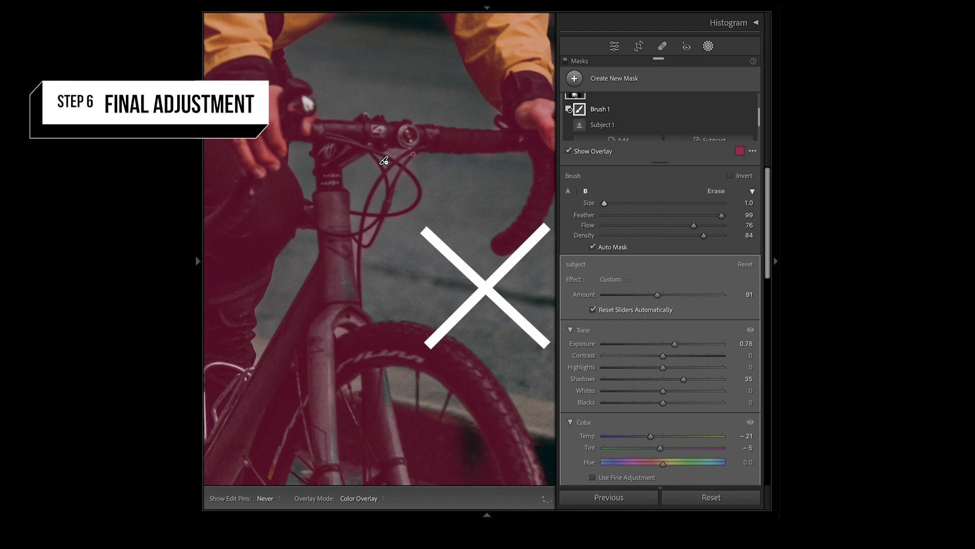
pyautogui.press('o')
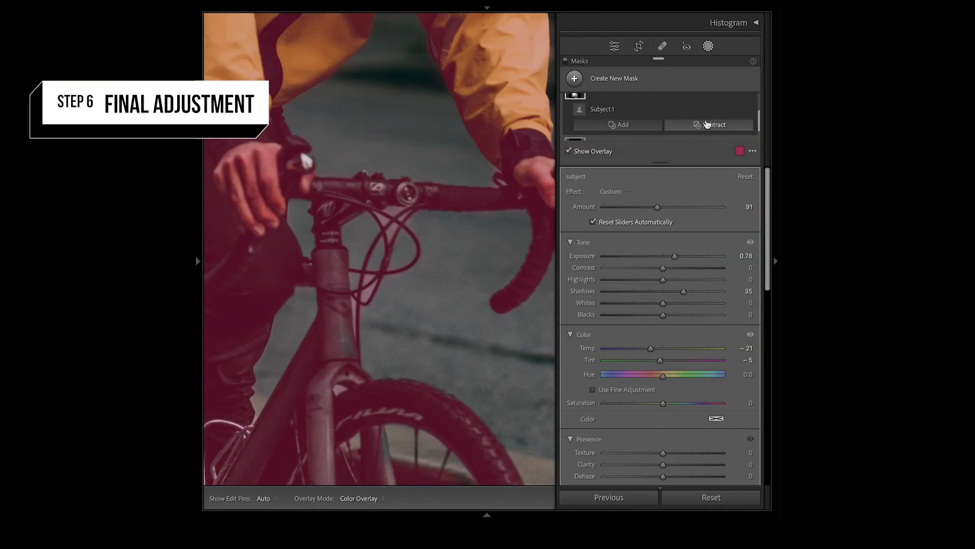
# Subtract a Color Range from the subject mask by sampling the grey road color between the handlebar cables.
pyautogui.click(707, 126)
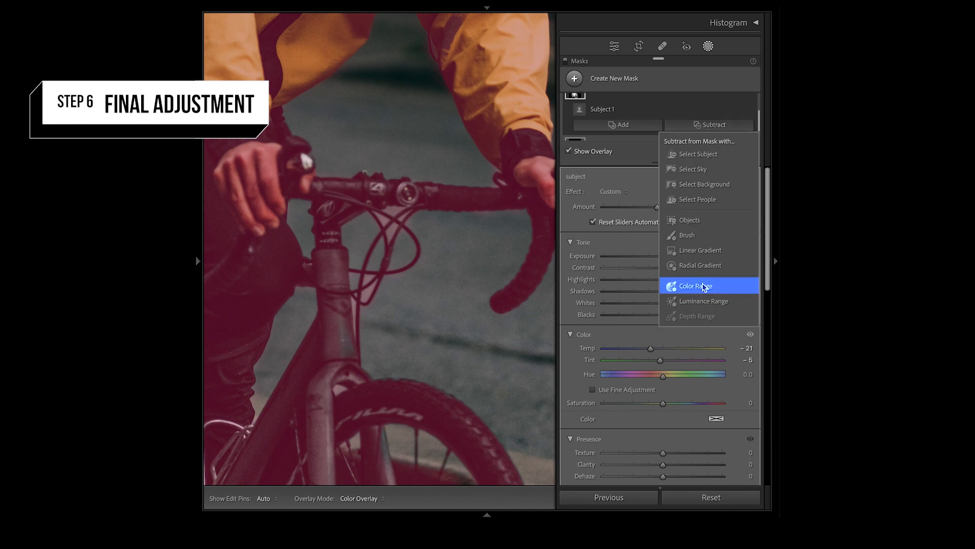
pyautogui.click(704, 287)
pyautogui.click(396, 211)
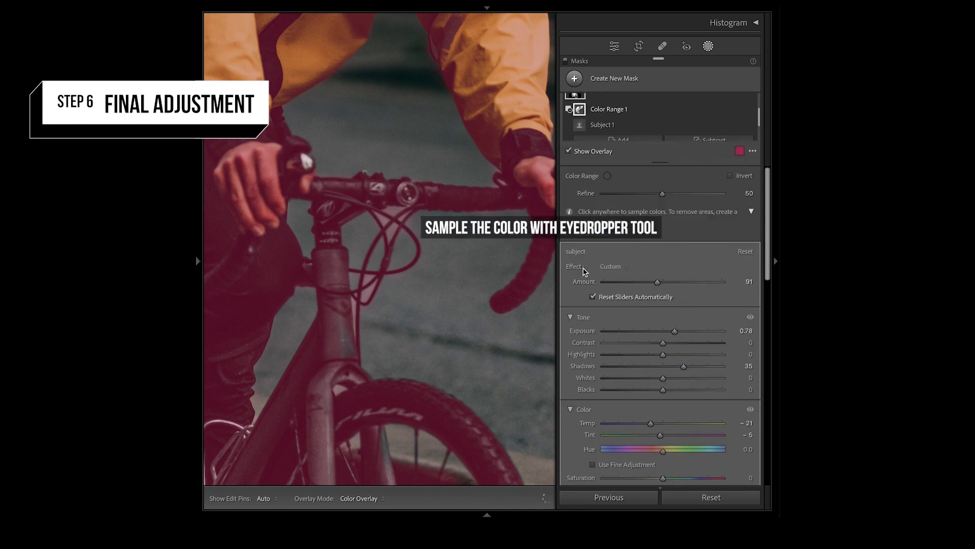
pyautogui.press('z')
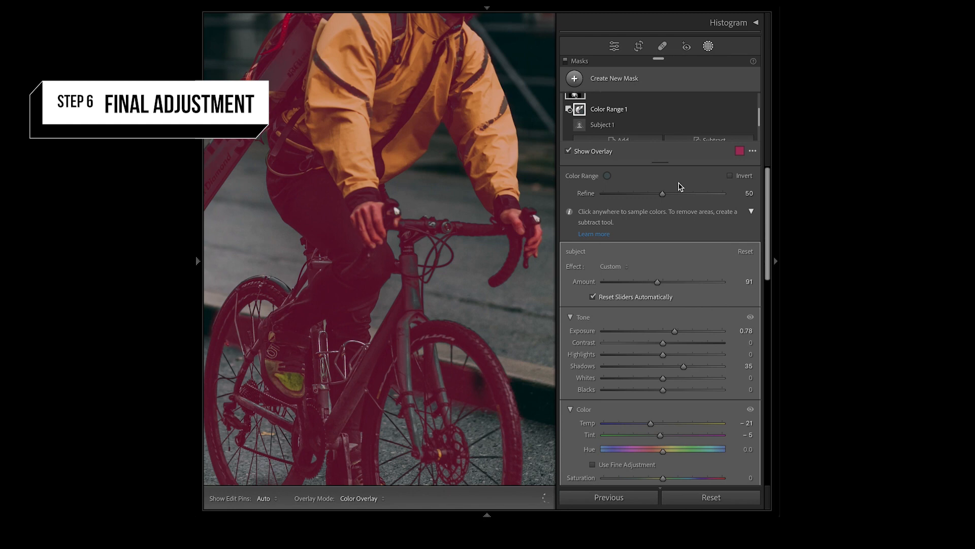
# Set the subtracted Color Range's Refine to 100 and compare the cyclist and cables with the mask overlay off and on.
pyautogui.moveTo(659, 196); pyautogui.dragTo(735, 202)
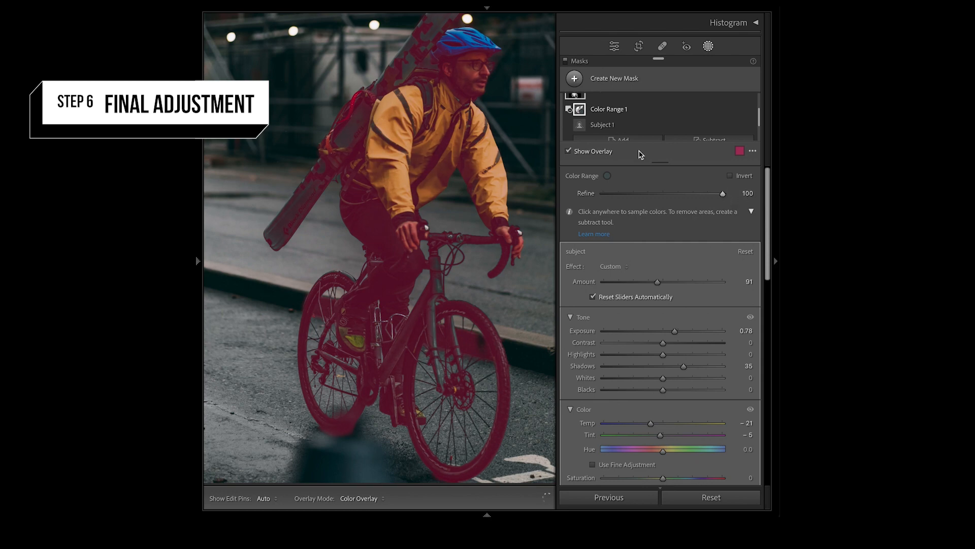
pyautogui.click(598, 151)
pyautogui.doubleClick(674, 198)
pyautogui.moveTo(677, 198); pyautogui.dragTo(762, 197)
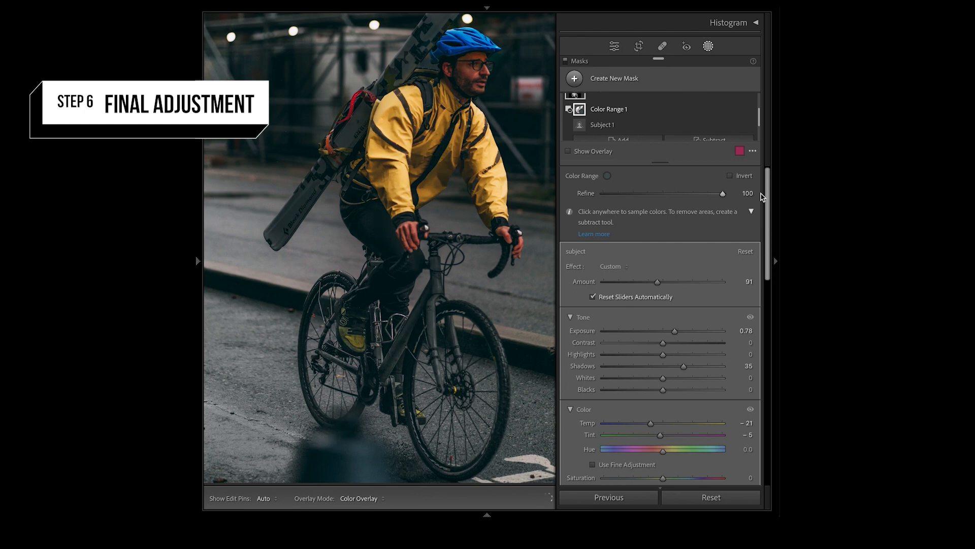
pyautogui.press('o')
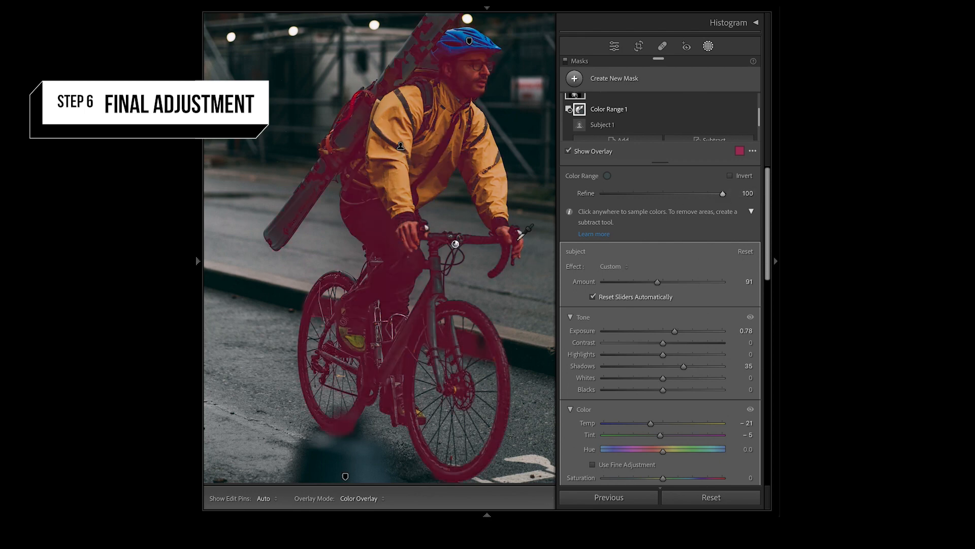
pyautogui.hotkey('ctrl', '=')
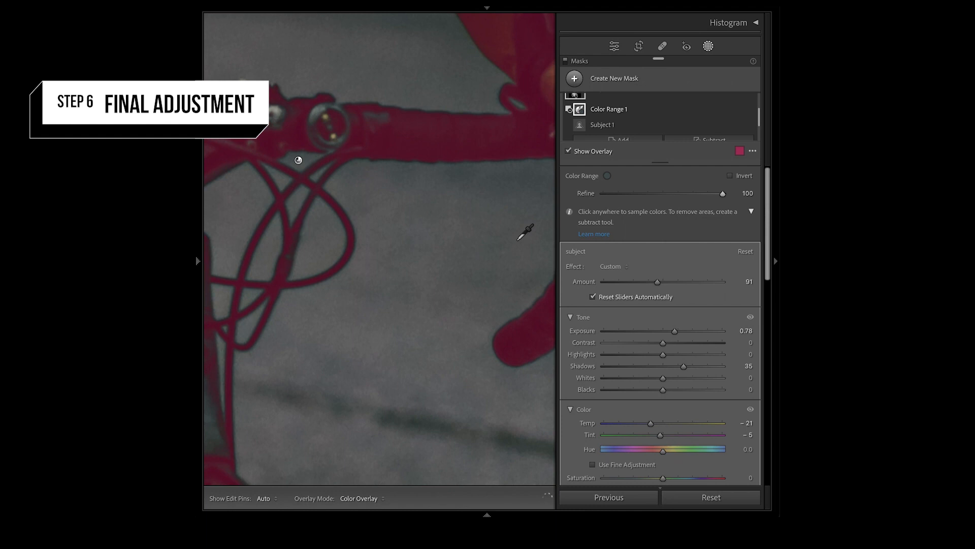
pyautogui.press('super+minus')
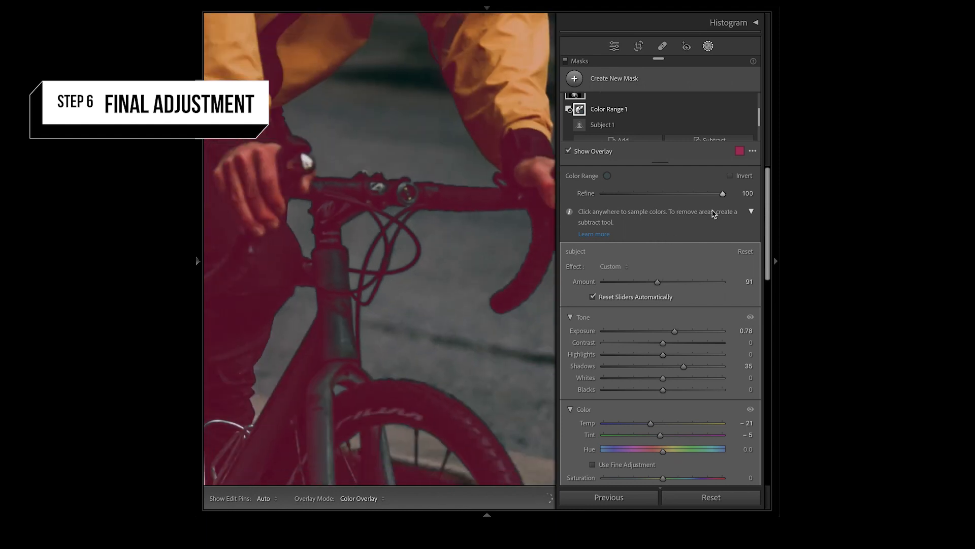
# Hide the mask overlay, compare Refine values of 1, 95 and 59 around the cables, and reset Refine to its default.
pyautogui.moveTo(725, 196); pyautogui.dragTo(567, 208)
pyautogui.press('o')
pyautogui.press('super+equal')
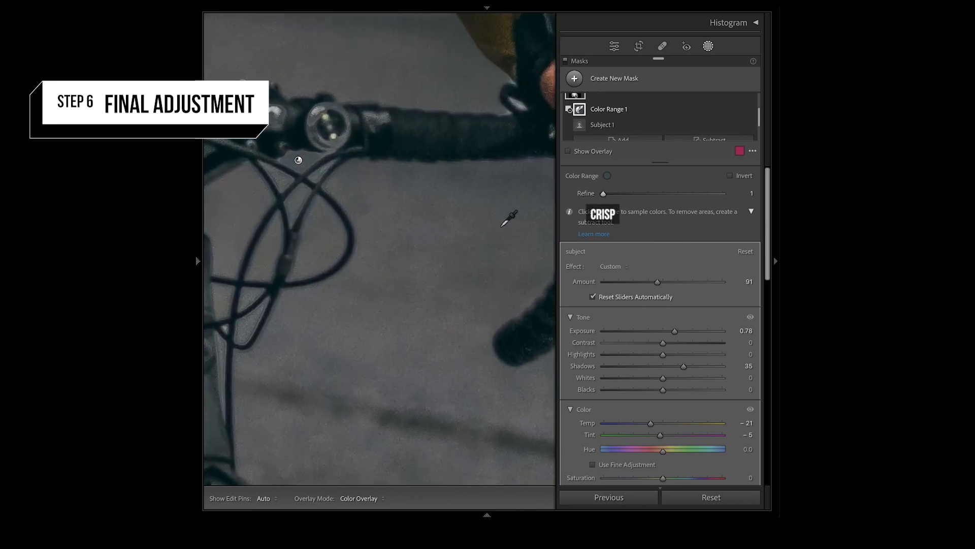
pyautogui.click(716, 193)
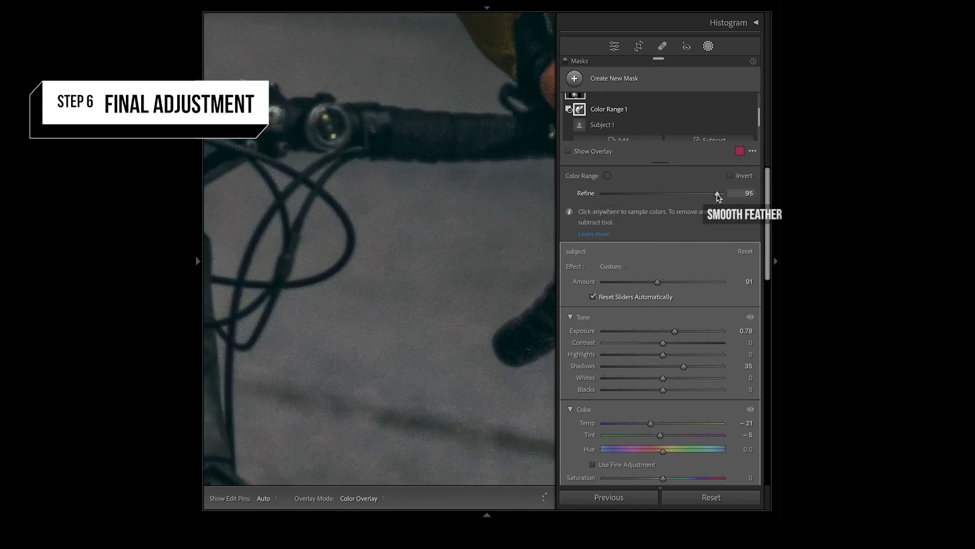
pyautogui.moveTo(718, 196); pyautogui.dragTo(674, 201)
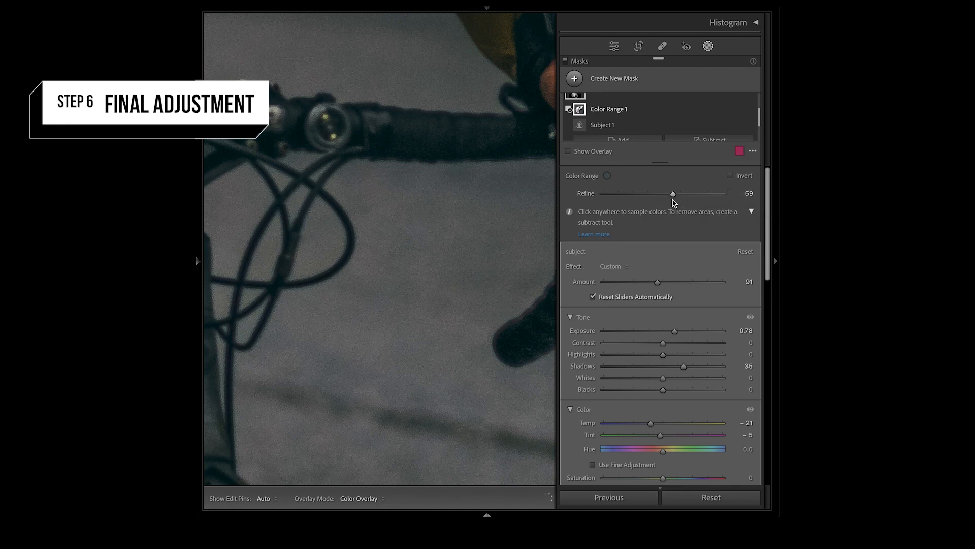
pyautogui.press('super+minus')
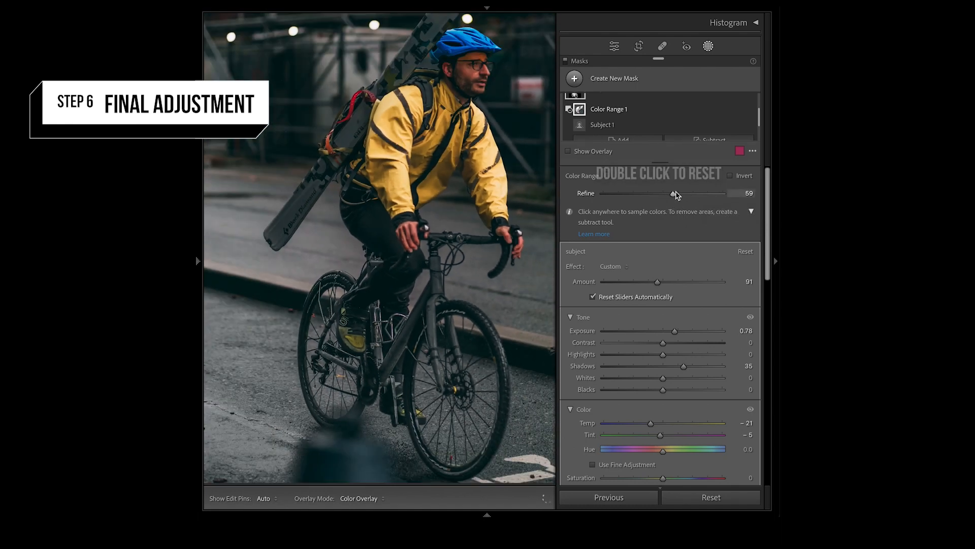
pyautogui.doubleClick(674, 194)
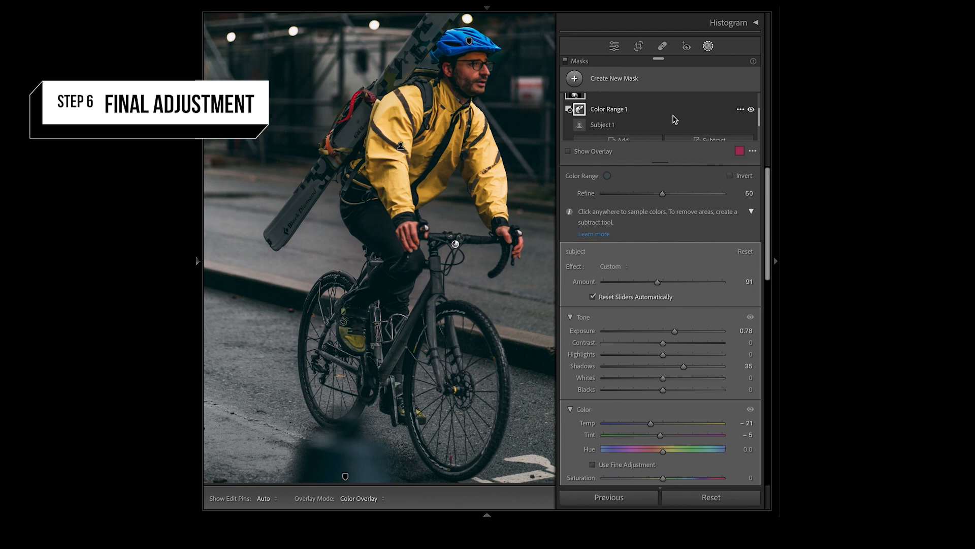
# Return to the whole subject mask and lower its Saturation to -23.
pyautogui.click(674, 119)
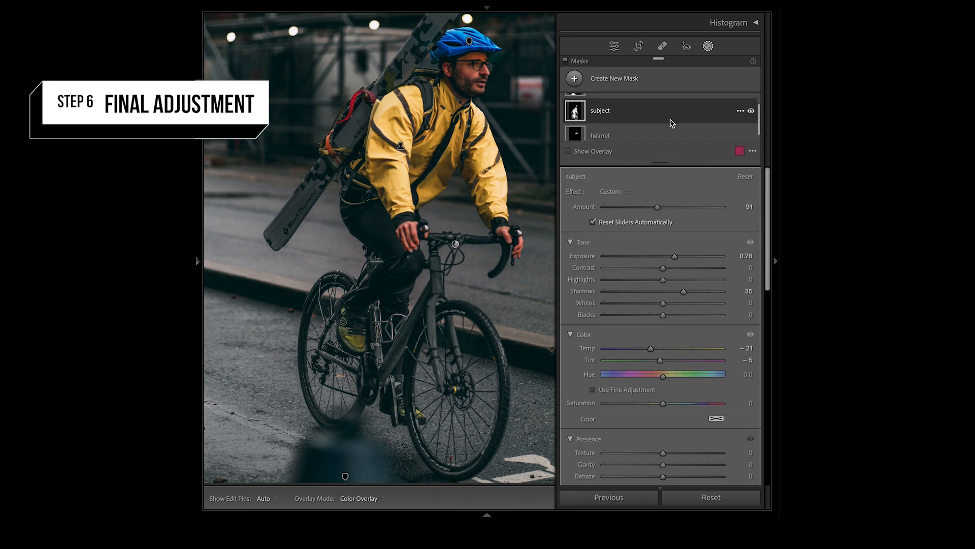
pyautogui.moveTo(660, 405); pyautogui.dragTo(651, 411)
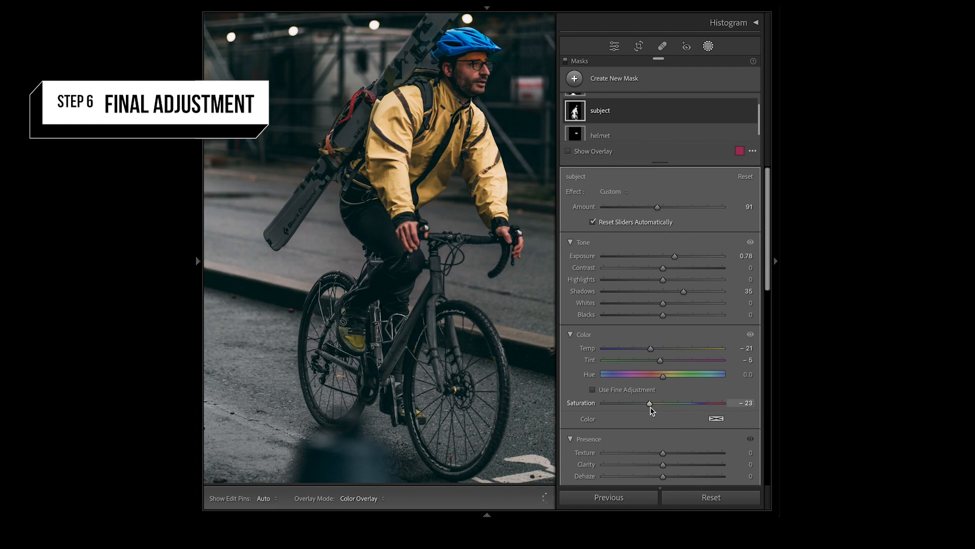